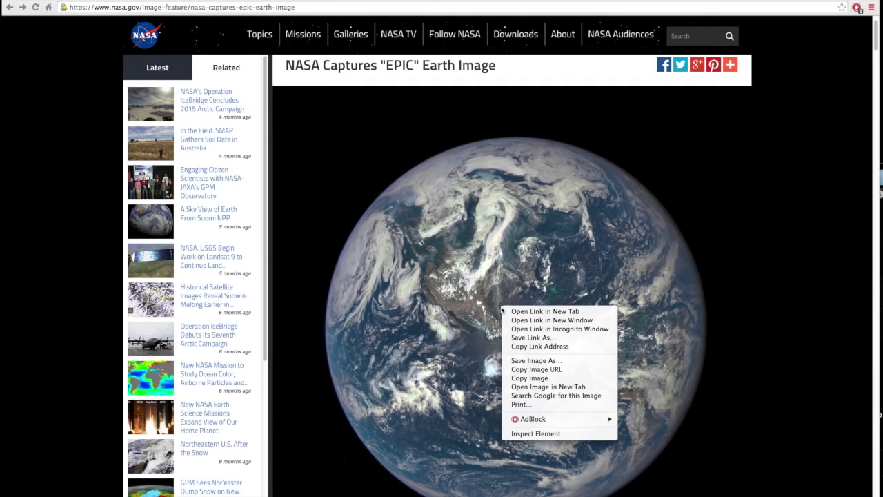
Save the Earth image from the NASA page into the NASA folder as 187_1003705_americas_dxm.png.
right_click(502, 307)
click(531, 360)
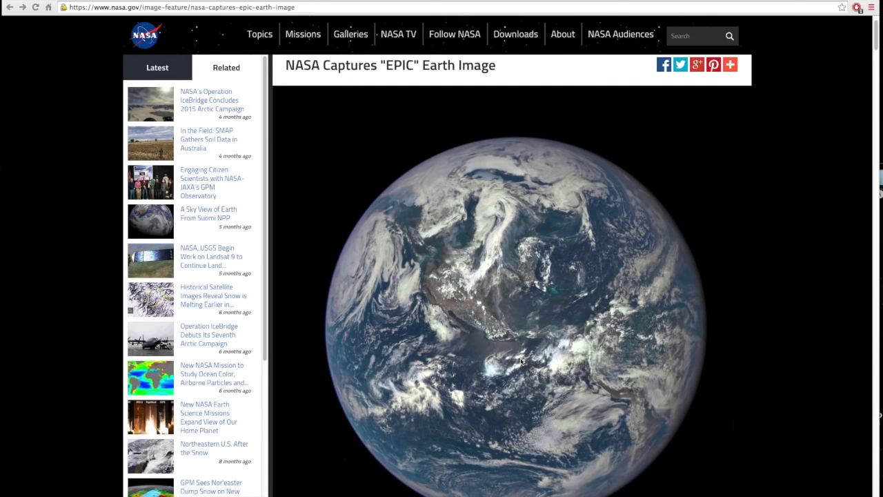
click(547, 204)
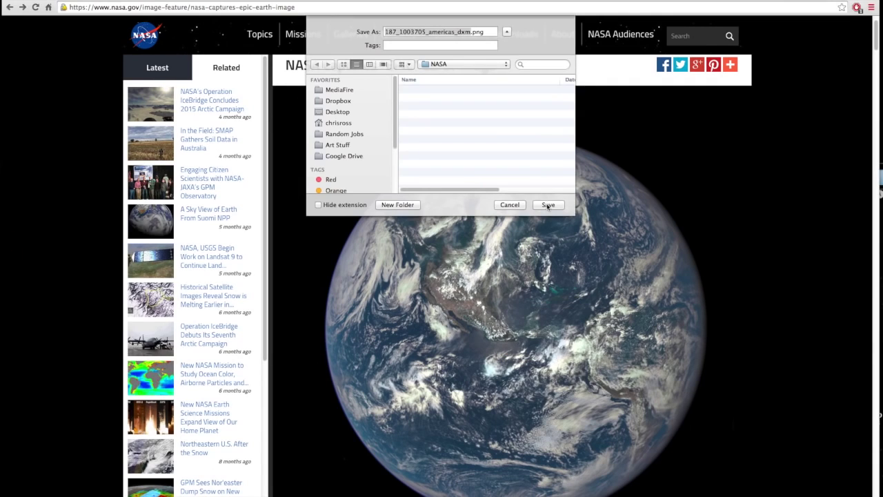
Open the downloaded 187_1003705_americas_dxm.png as a new Photoshop document.
mouse_move(1, 199)
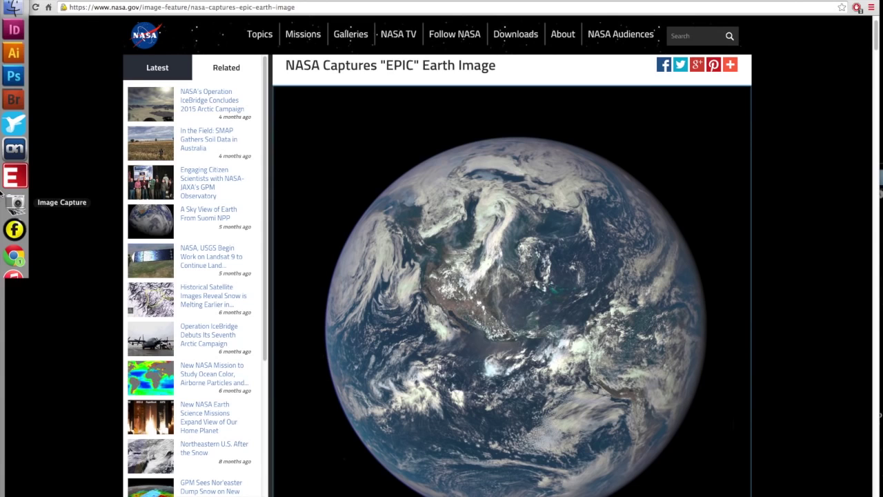
click(18, 85)
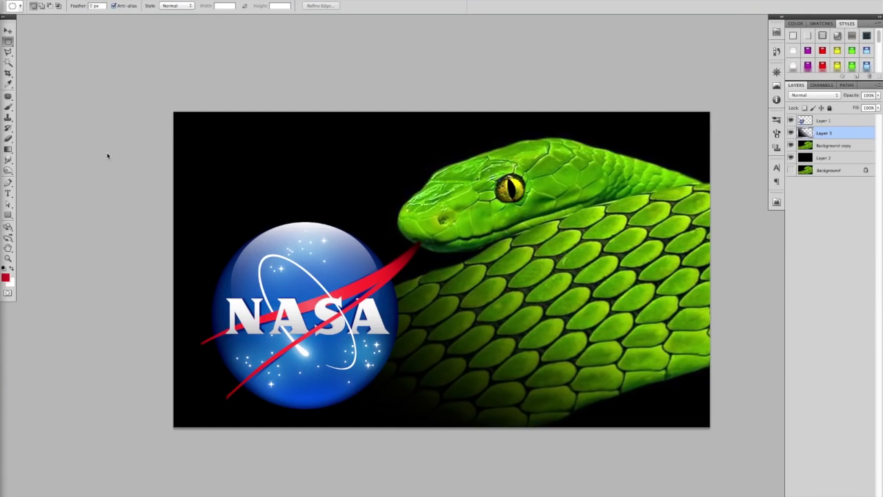
key(super+o)
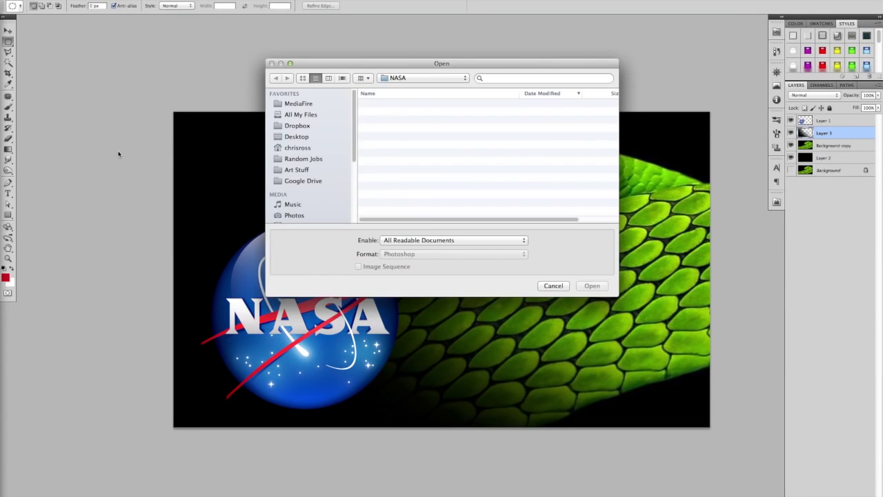
click(423, 105)
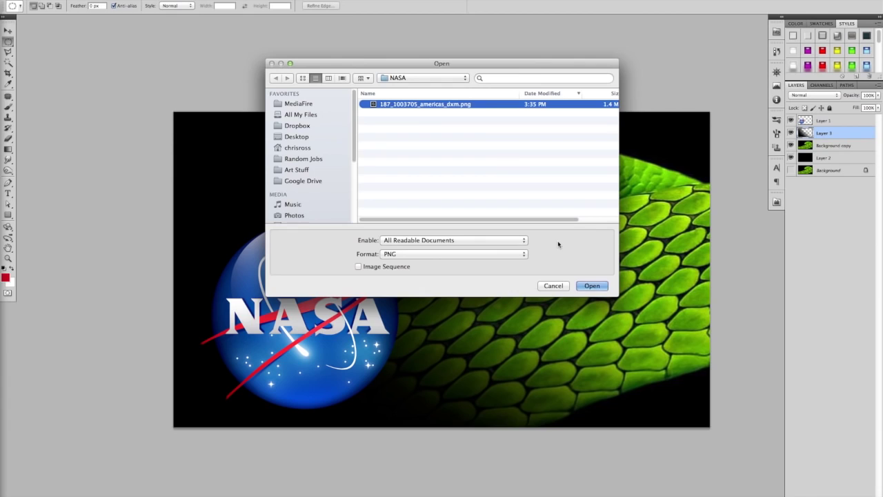
click(589, 287)
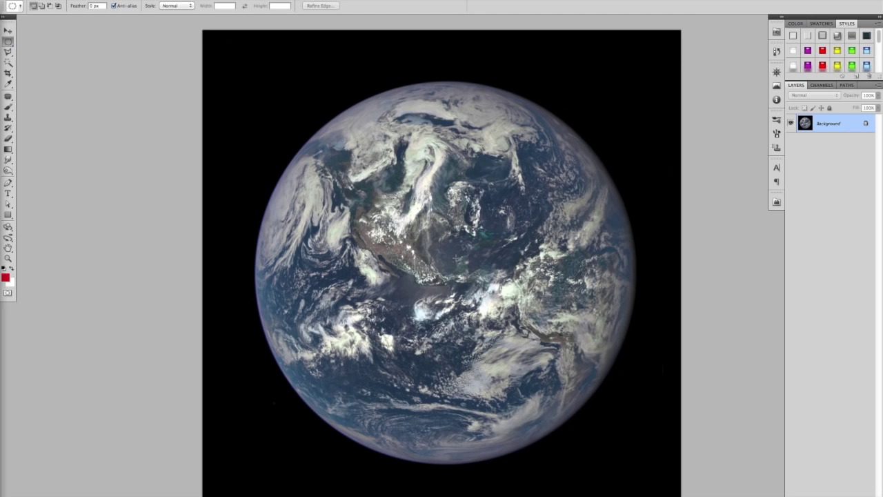
Invert the Earth image's colours with Image > Adjustments > Invert.
click(117, 0)
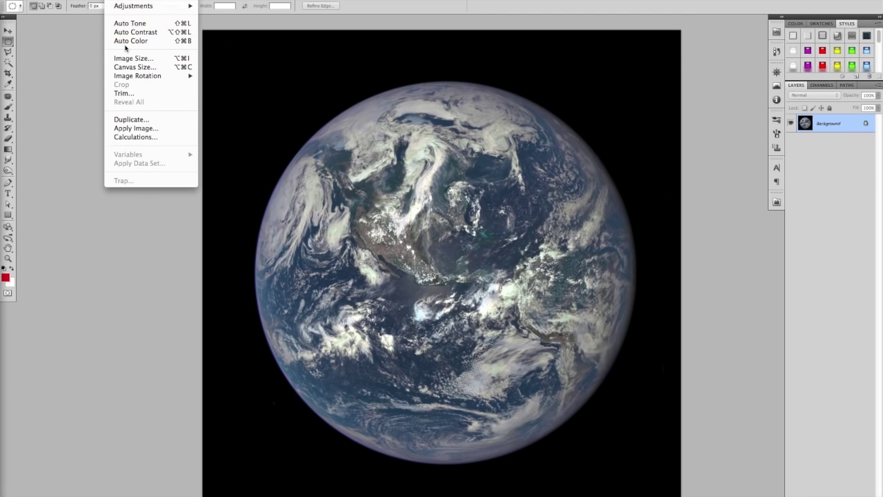
mouse_move(126, 9)
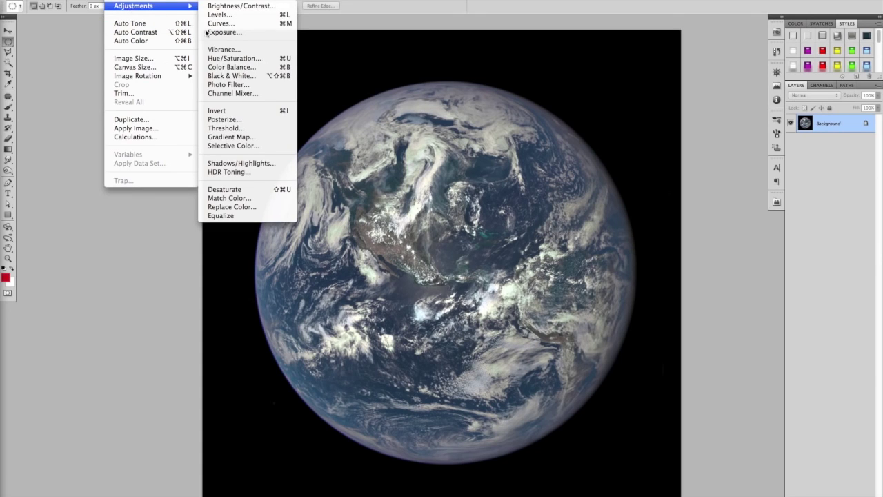
click(227, 110)
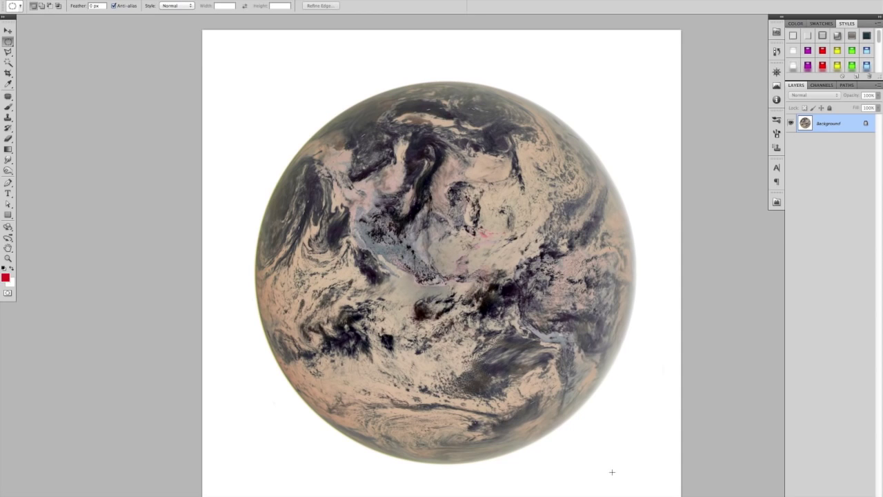
Drag an elliptical selection around the inverted globe and nudge it left and down onto its rim.
scroll(614, 442, down, 5)
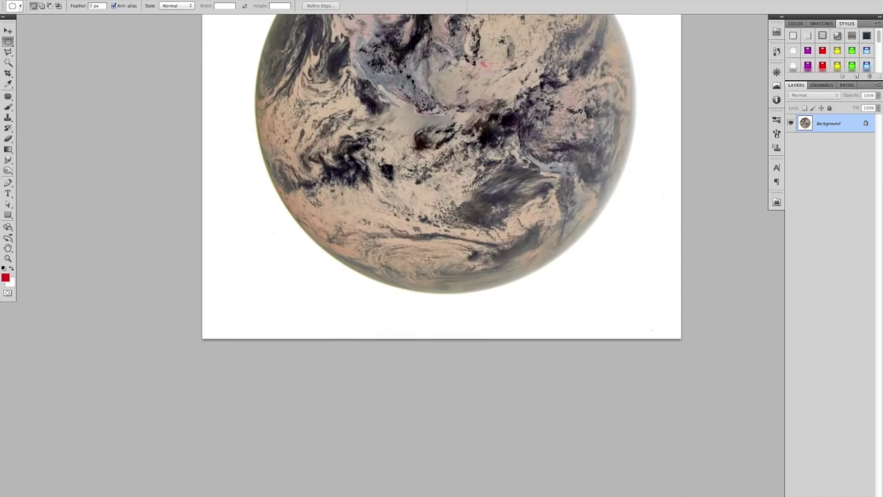
mouse_move(636, 422)
mouse_down()
mouse_move(650, 437)
mouse_move(643, 422)
mouse_up()
drag(640, 413, 640, 412)
scroll(640, 413, up, 3)
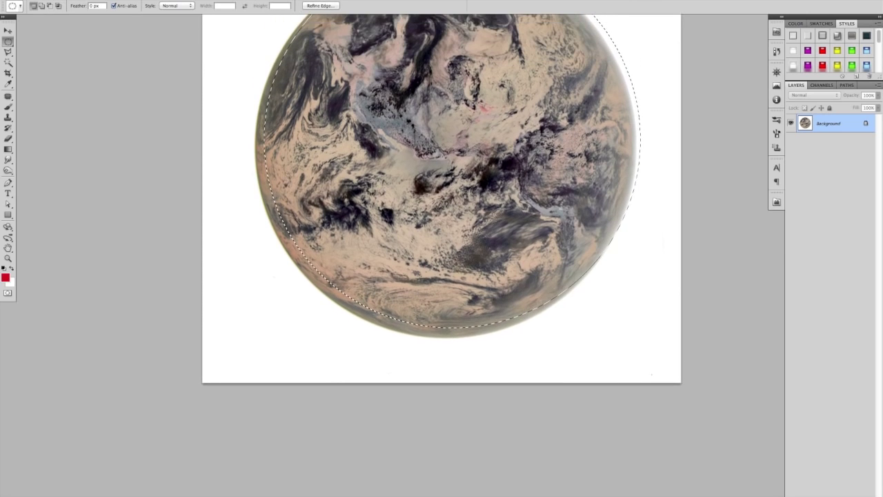
scroll(442, 207, up, 3)
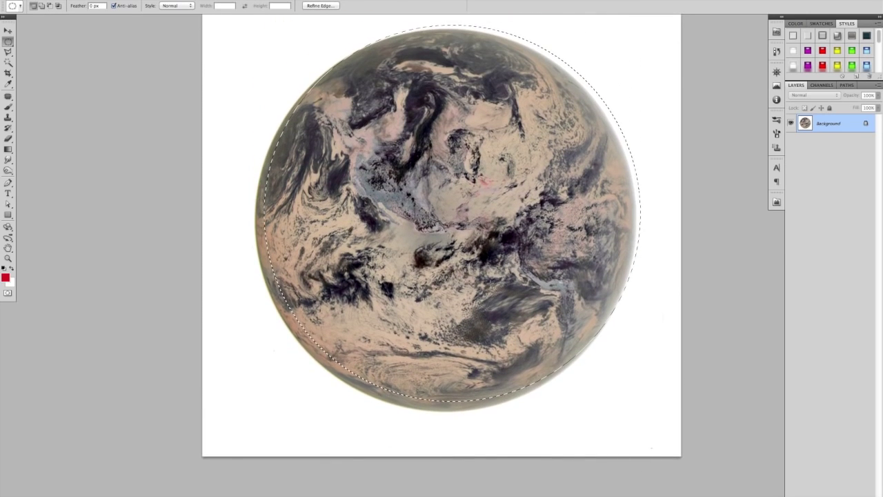
key(Left)
key(Left)
key(Left)
key(Left)
key(Left)
key(Left)
key(Left)
key(Left)
key(Down)
key(Down)
key(Down)
key(Down)
key(Down)
key(Down)
key(Down)
key(Down)
key(Down)
key(Down)
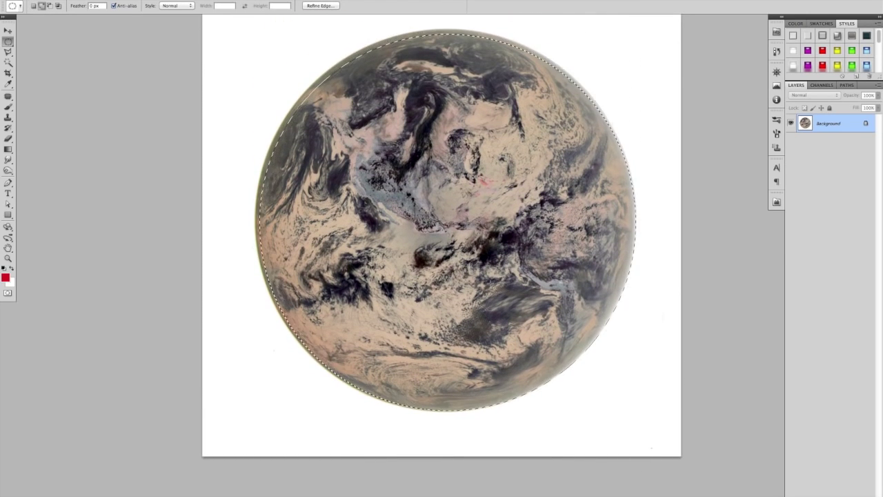
key(Left)
key(Left)
key(Left)
key(Left)
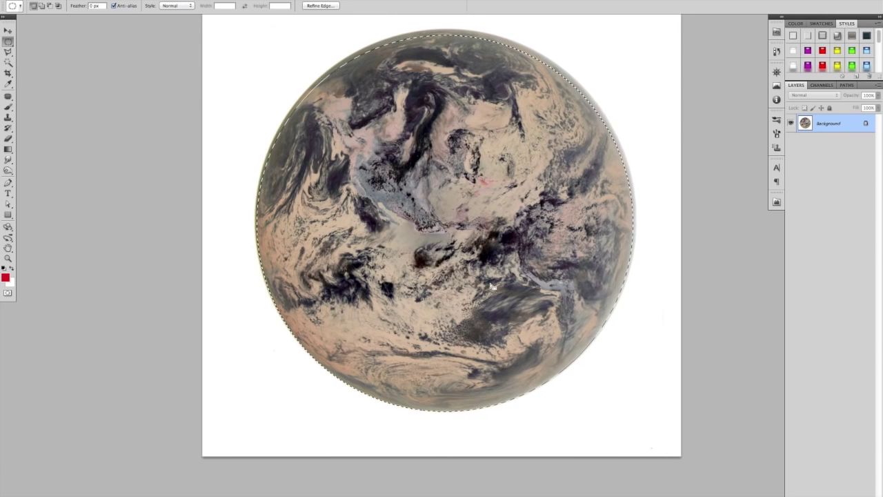
Zoom in on the globe's lower edge, deselect, and inspect the pale fringe pixels along the rim.
scroll(416, 410, up, 6)
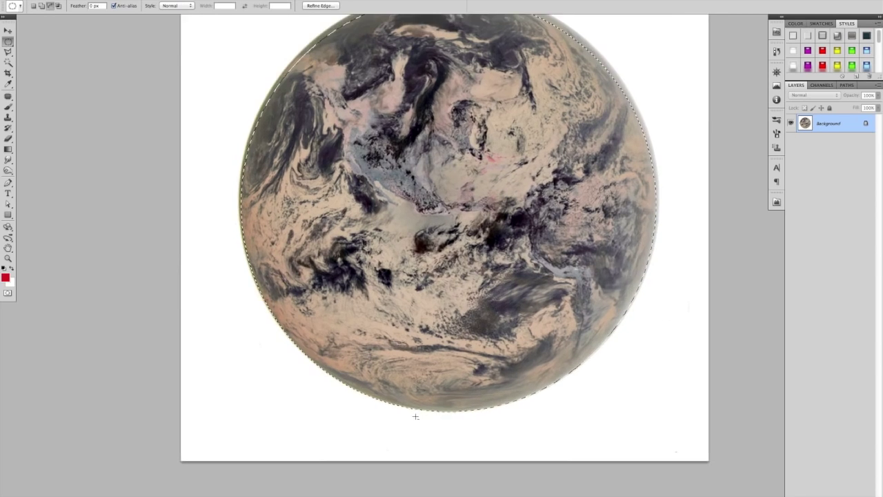
scroll(413, 389, up, 5)
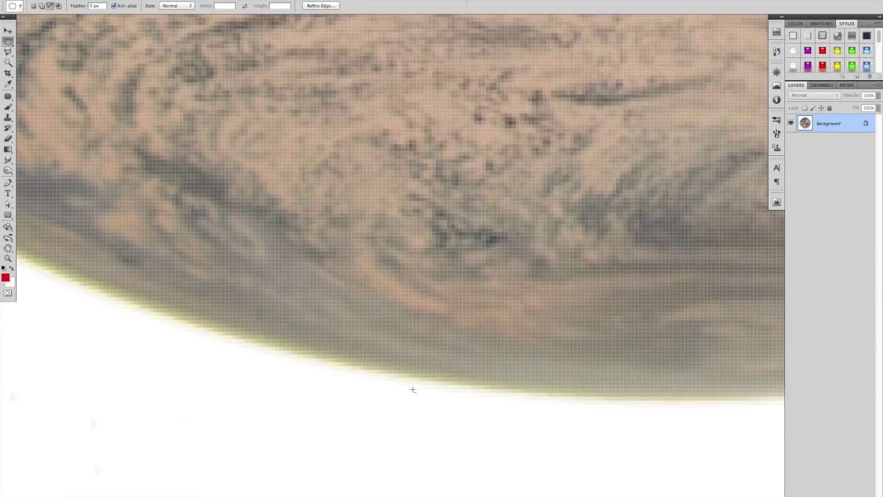
scroll(413, 390, up, 4)
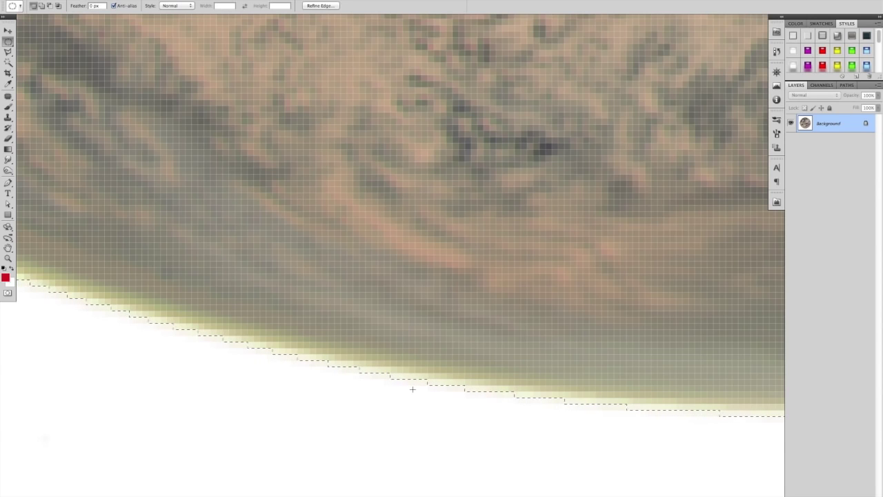
key(ctrl+d)
scroll(412, 388, down, 10)
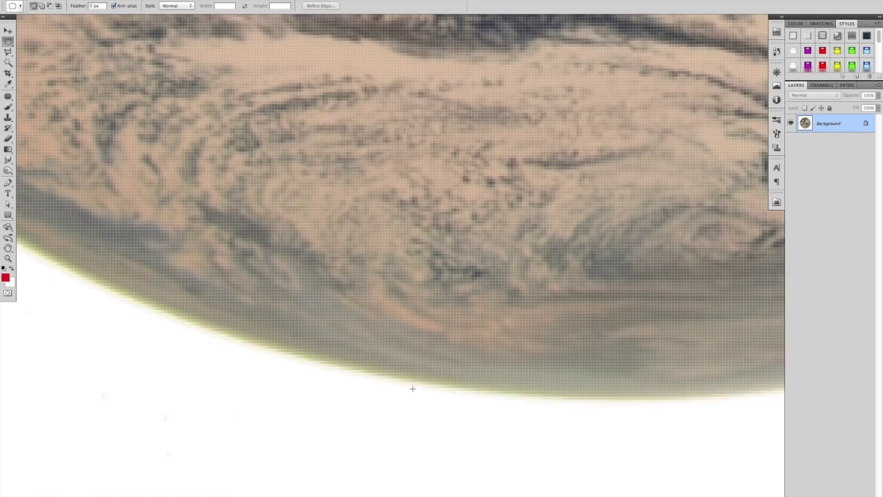
scroll(412, 388, down, 1)
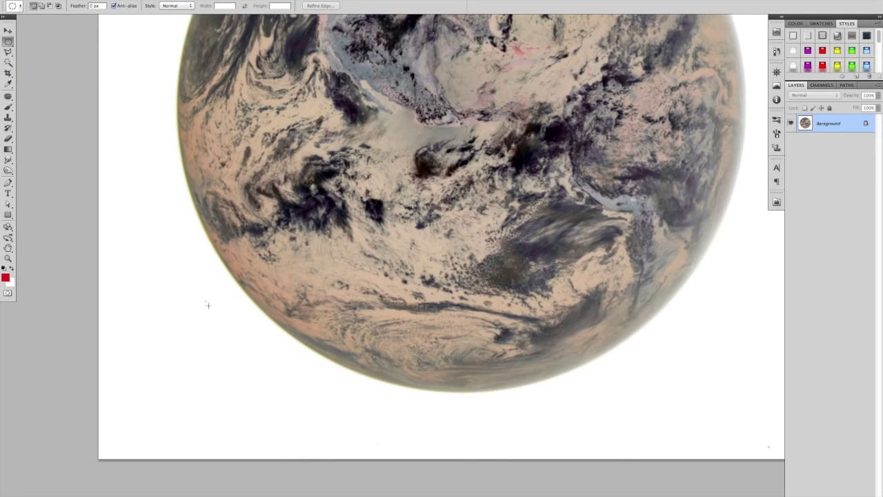
scroll(208, 304, up, 12)
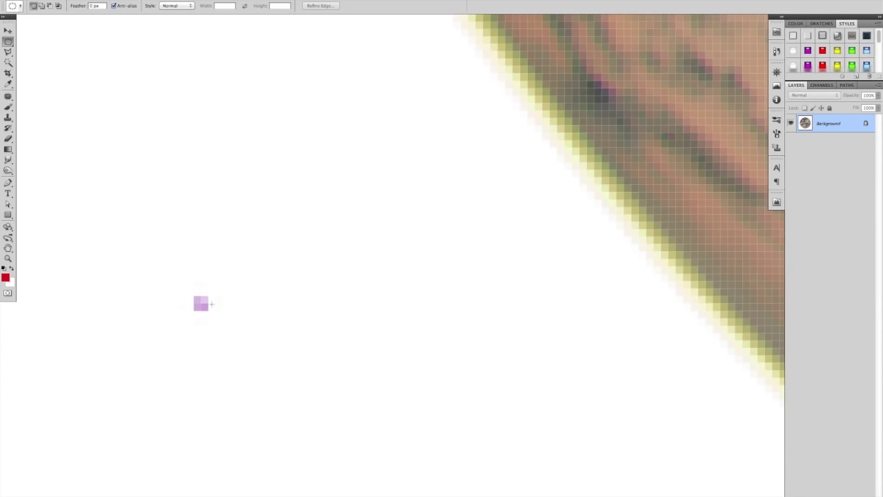
scroll(211, 303, down, 8)
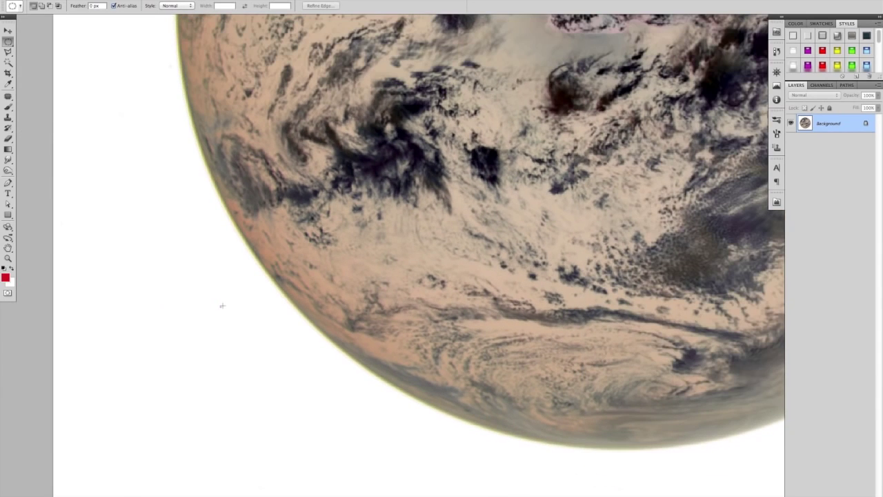
Pan and zoom into the white area right of the globe to examine the faint streak and stray specks.
click(8, 31)
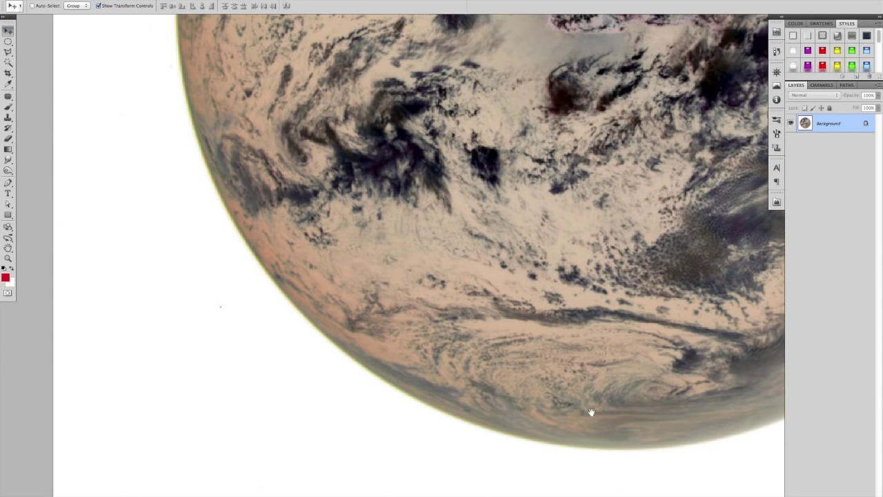
drag(631, 390, 271, 364)
drag(549, 354, 517, 316)
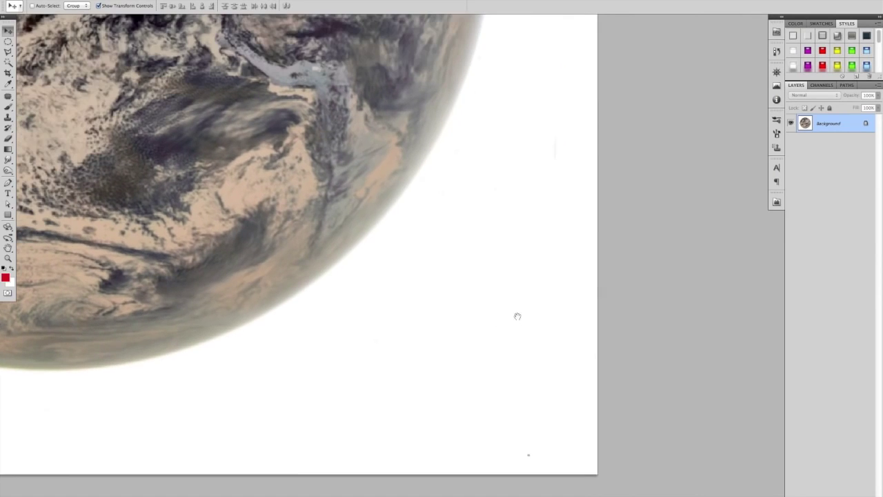
scroll(533, 458, up, 10)
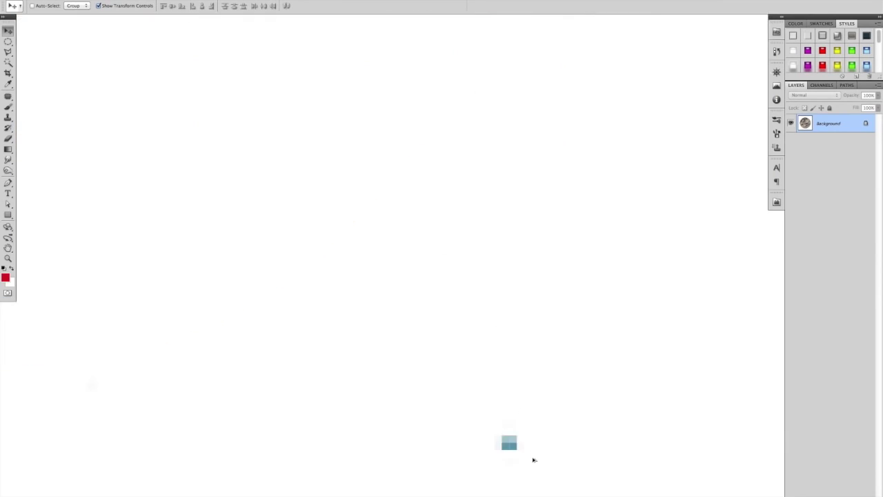
scroll(501, 418, down, 5)
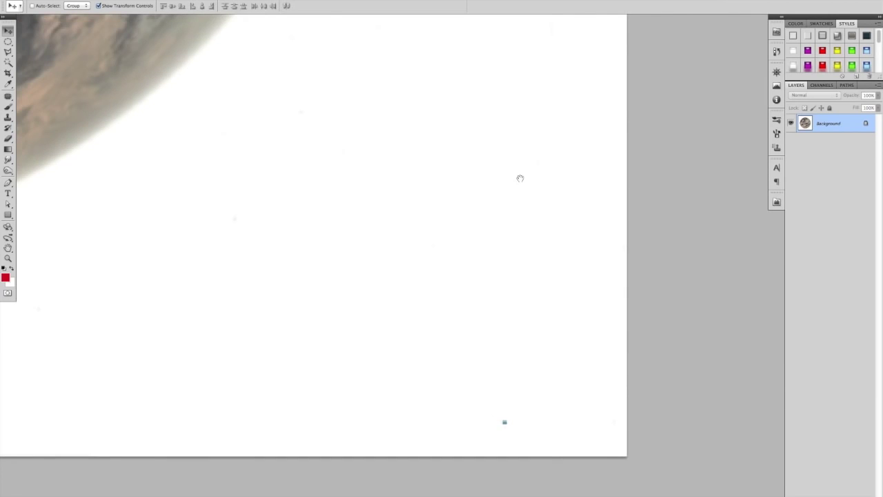
drag(520, 177, 524, 368)
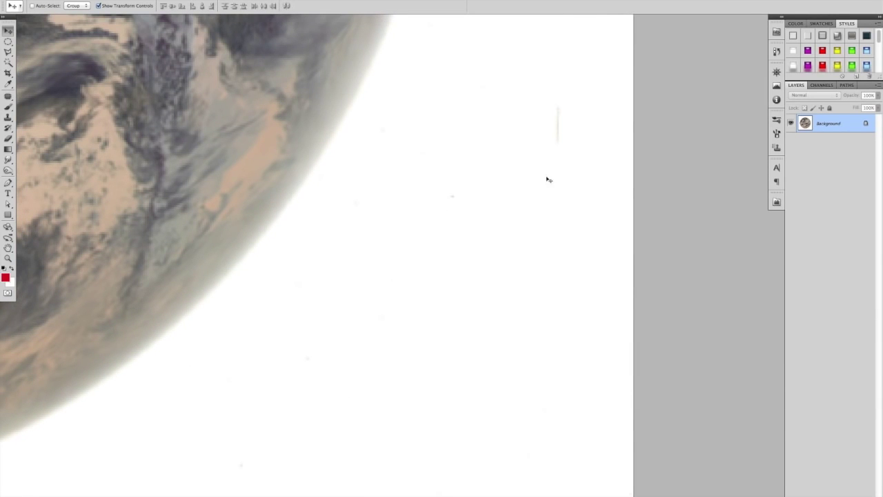
scroll(559, 127, up, 1)
scroll(559, 127, up, 5)
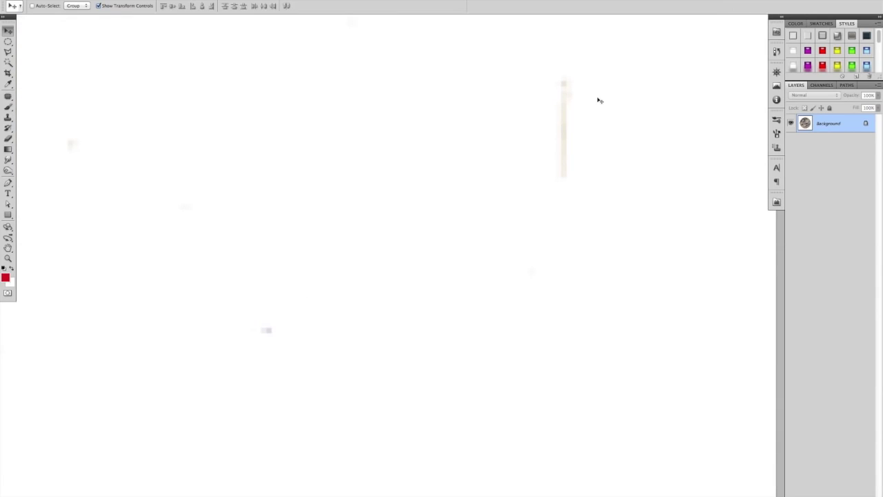
scroll(573, 170, up, 3)
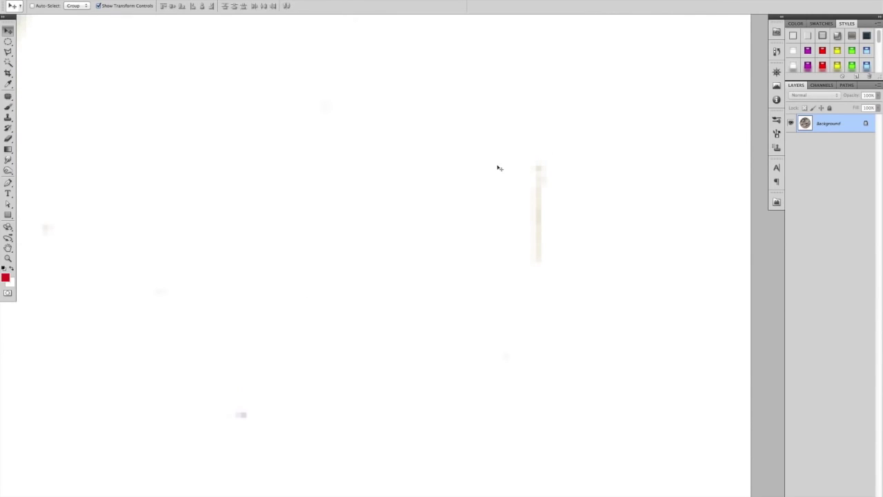
click(125, 0)
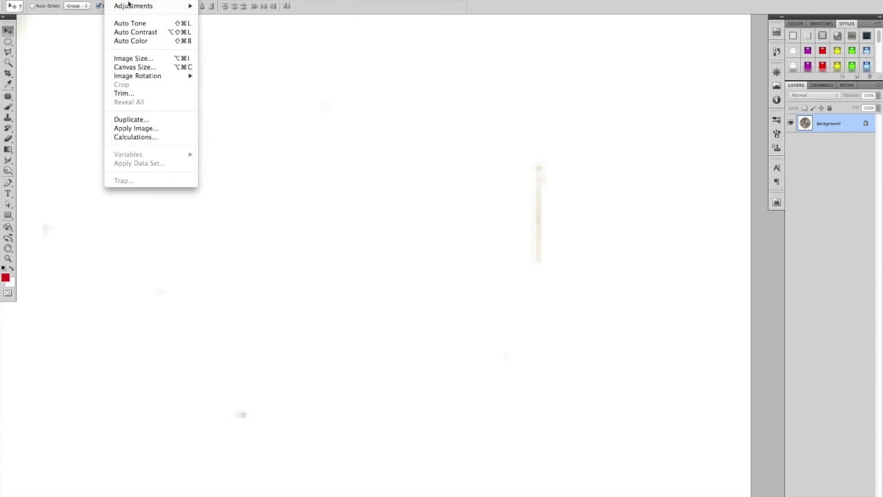
Invert the whole Earth image so its white surroundings turn black, then zoom in and back out.
mouse_move(138, 5)
click(236, 111)
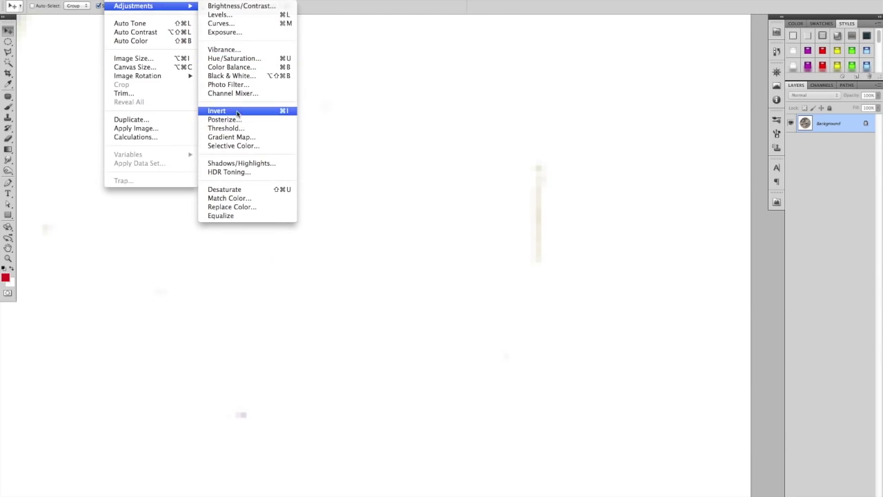
scroll(547, 216, up, 2)
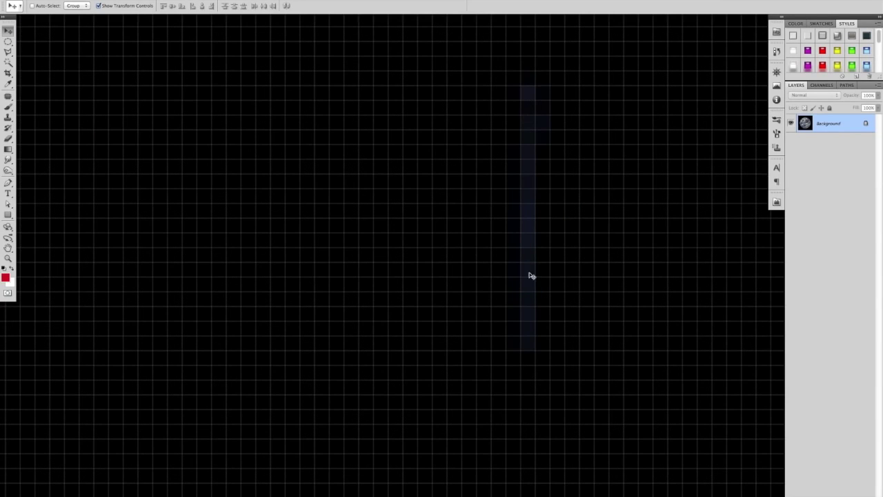
scroll(518, 236, down, 3)
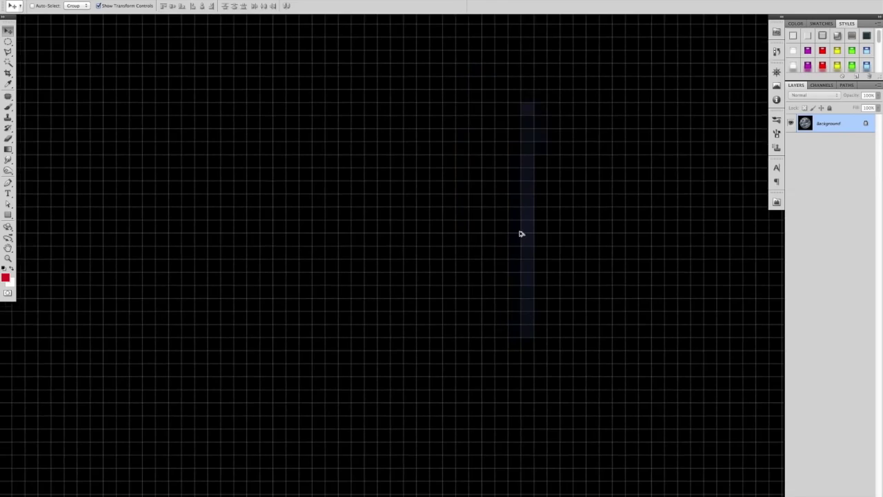
scroll(521, 234, down, 4)
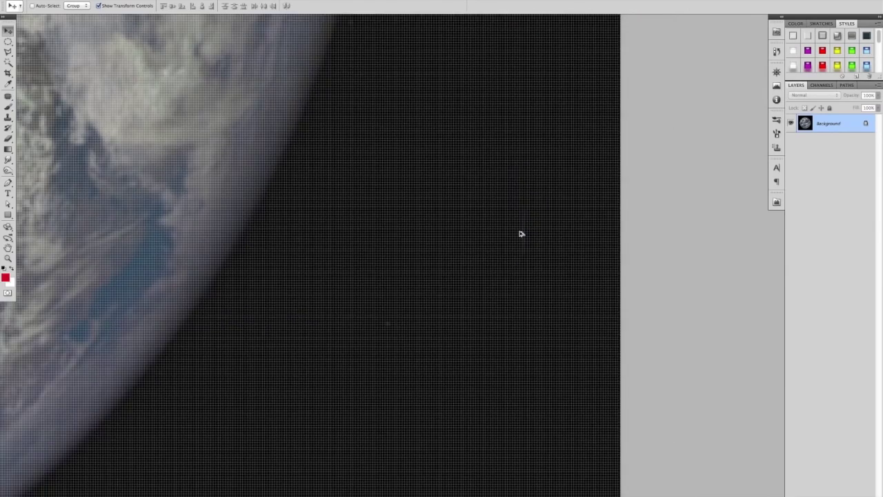
scroll(519, 256, down, 4)
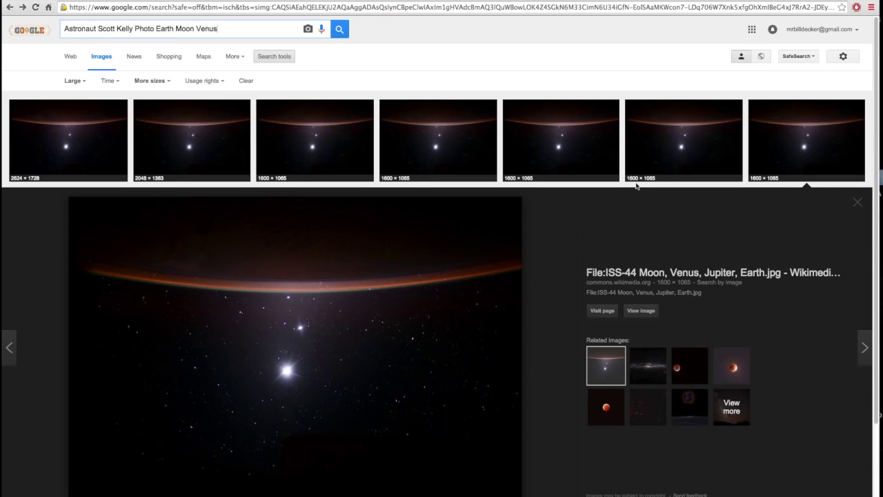
Open the full-size photo and save it to the NASA folder as ISS-44_Moon,_Venus,_Jupiter,_Earth.jpg.
click(642, 311)
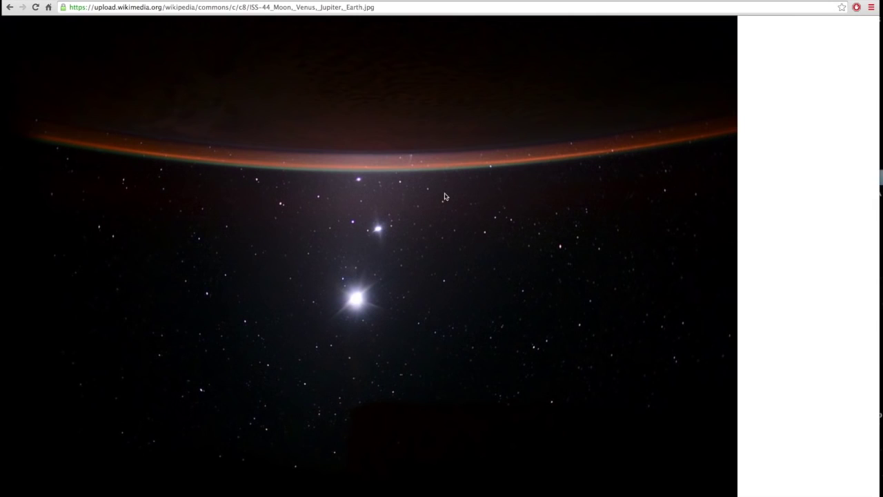
right_click(380, 184)
click(398, 186)
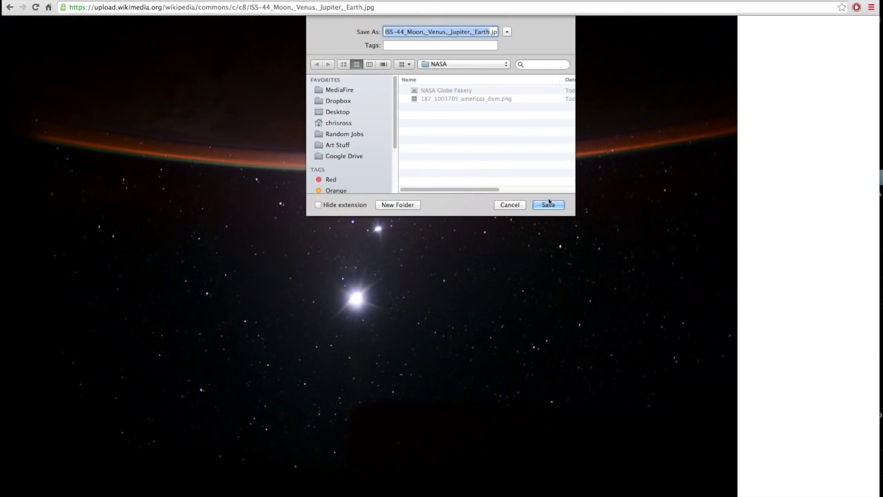
click(548, 205)
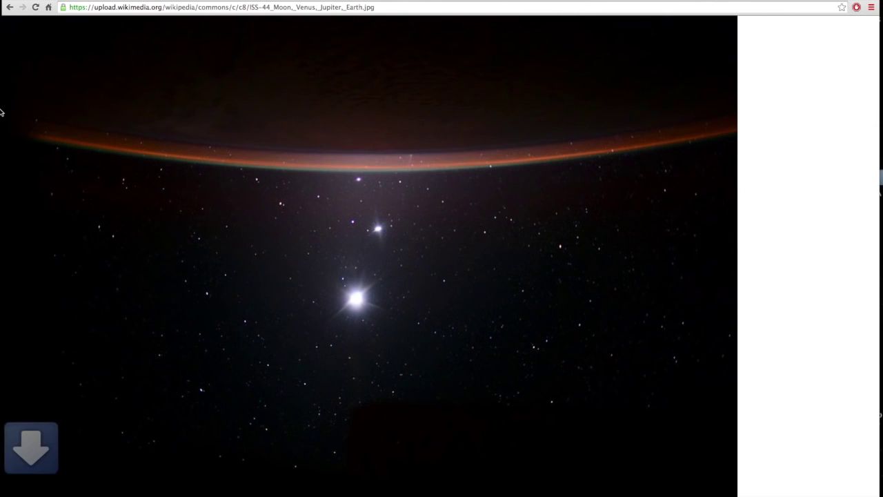
Open ISS-44_Moon,_Venus,_Jupiter,_Earth.jpg in Photoshop through Camera Raw defaults and pan it slightly left.
mouse_move(12, 104)
click(14, 86)
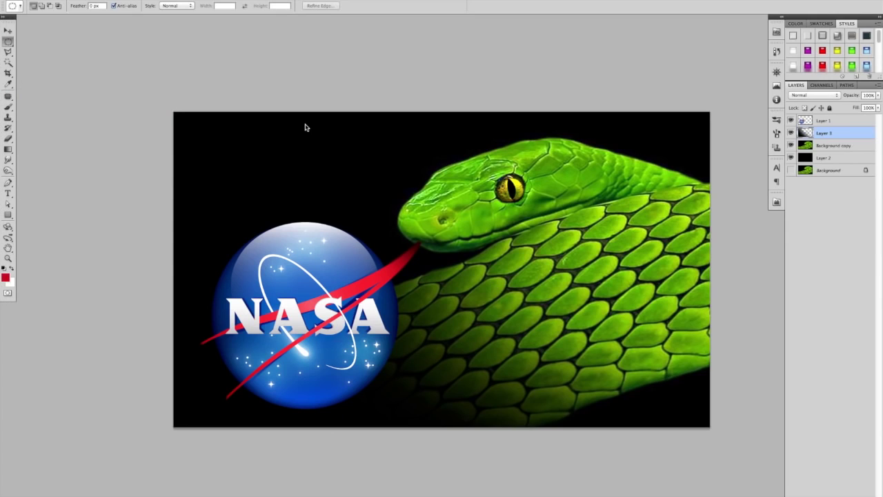
key(super+o)
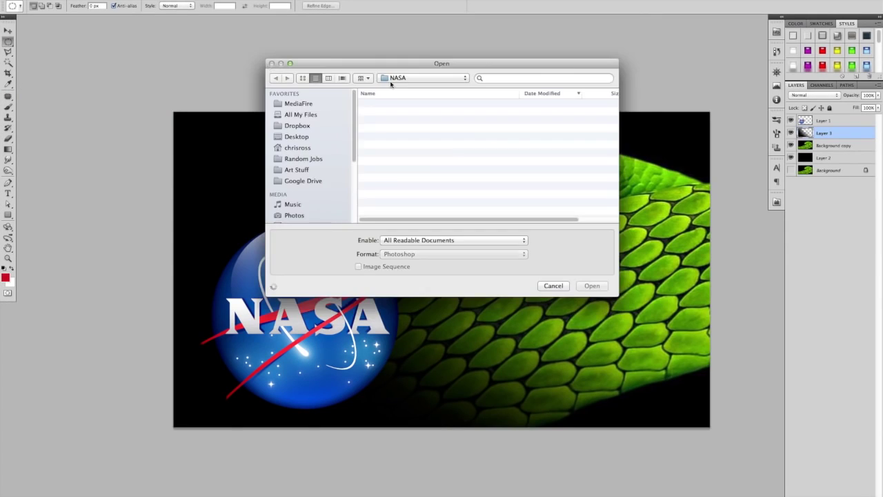
click(431, 105)
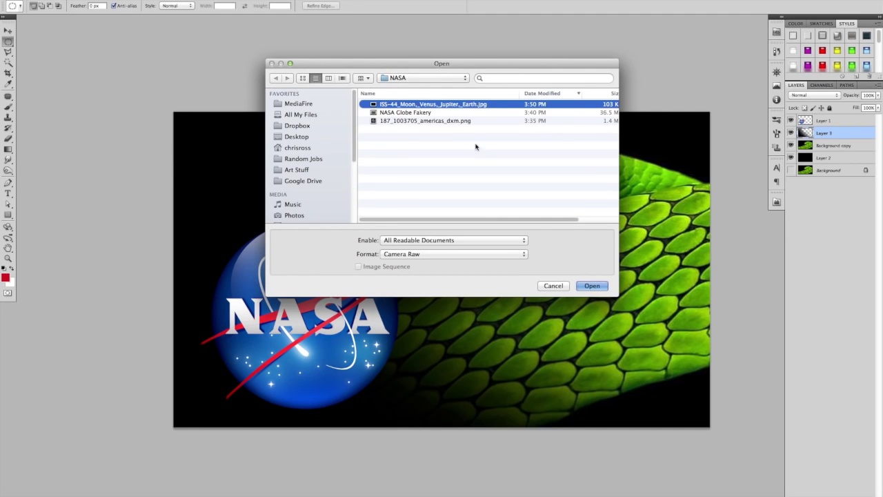
click(591, 286)
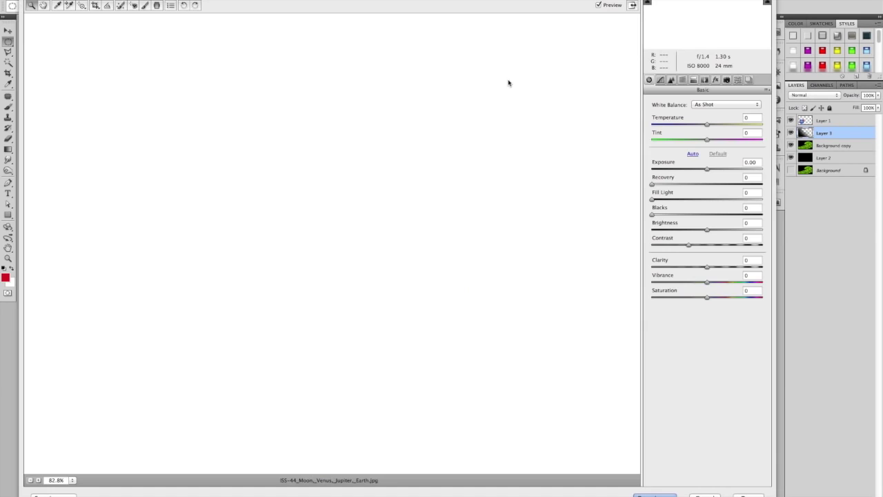
key(Return)
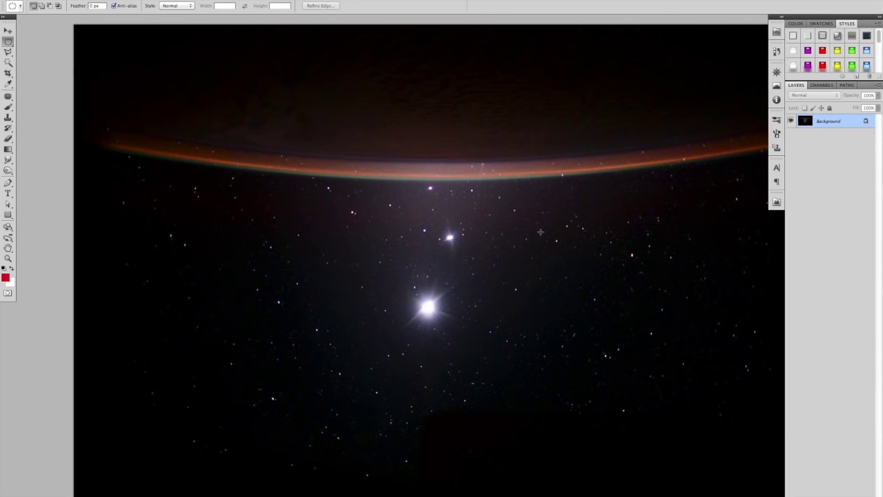
drag(557, 267, 506, 261)
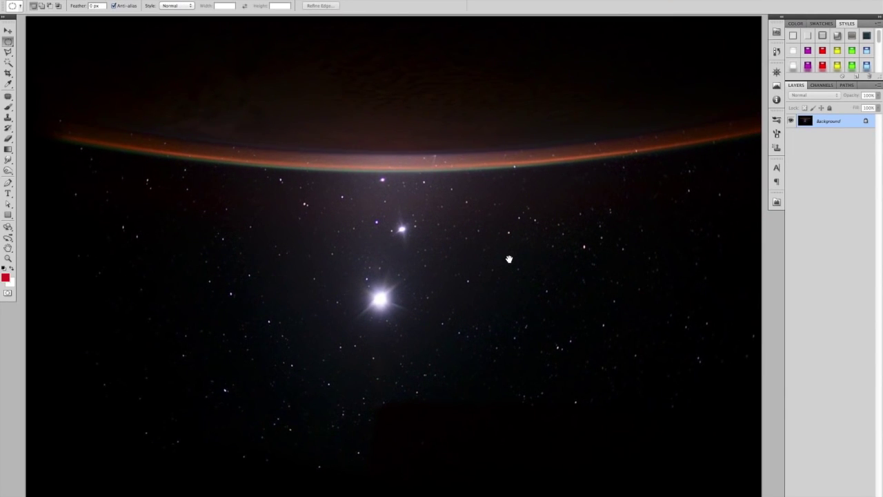
Invert the star photo's colours via Image > Adjustments > Invert and zoom in.
click(119, 1)
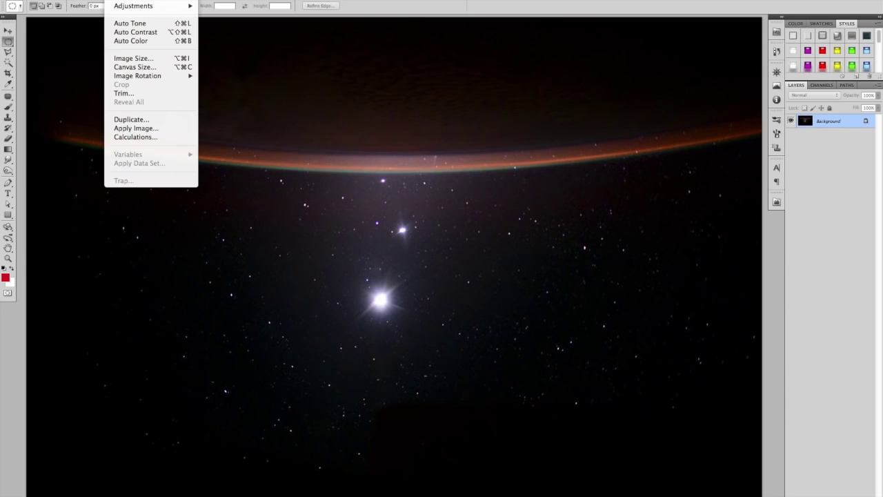
mouse_move(126, 6)
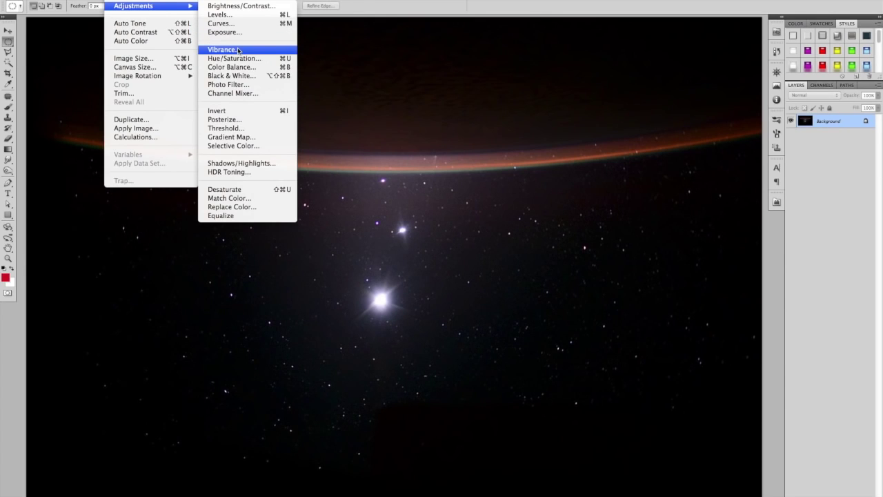
click(234, 111)
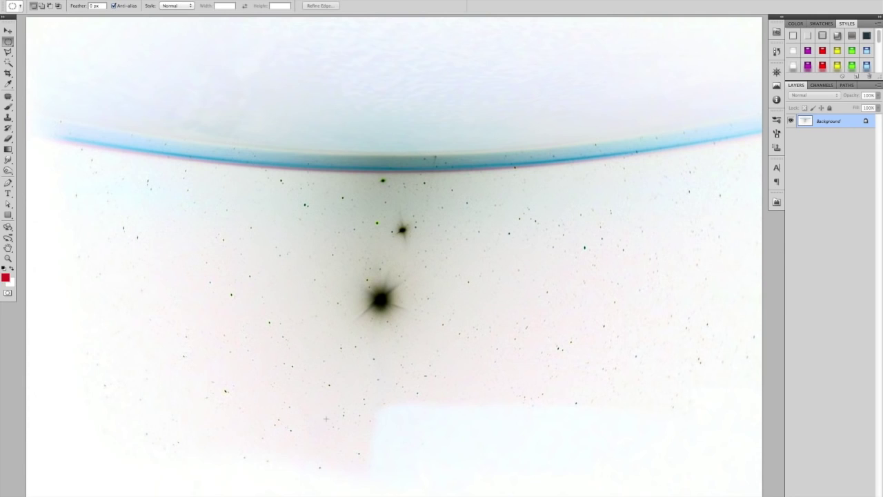
scroll(409, 443, up, 3)
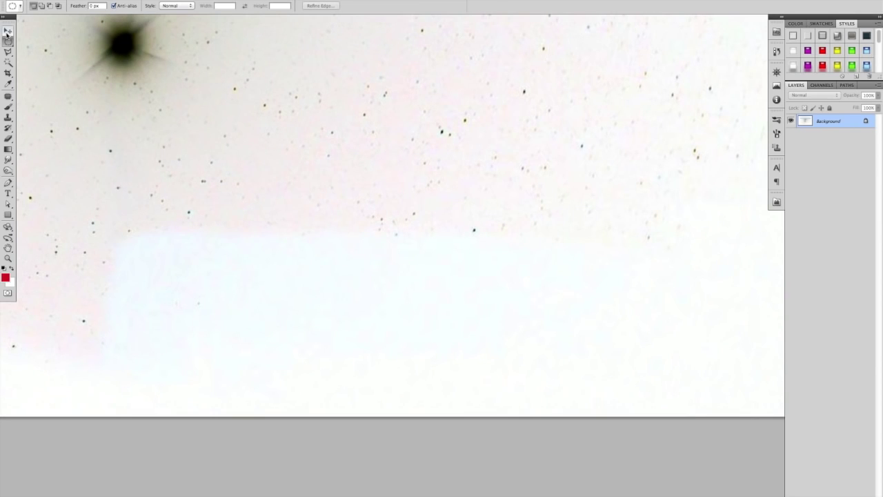
Switch to the Rectangular Marquee, zoom out twice to show the photo's top, and deselect.
drag(8, 41, 42, 38)
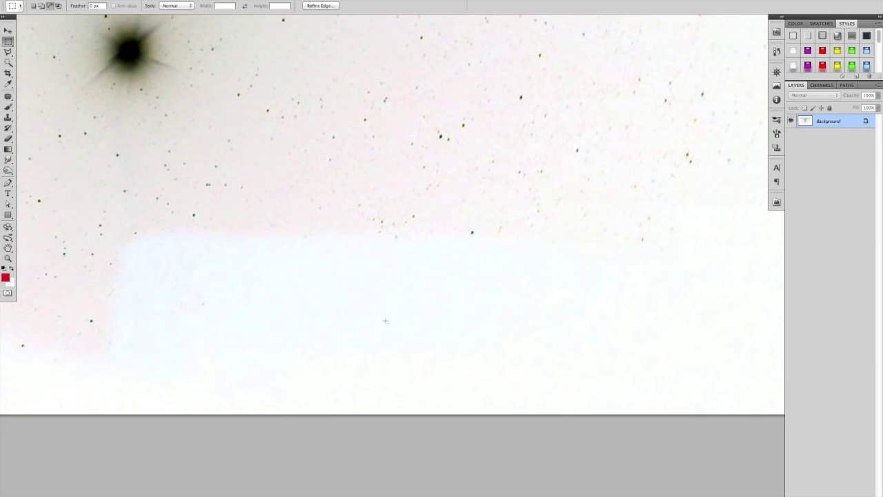
key(ctrl+minus)
key(ctrl+minus)
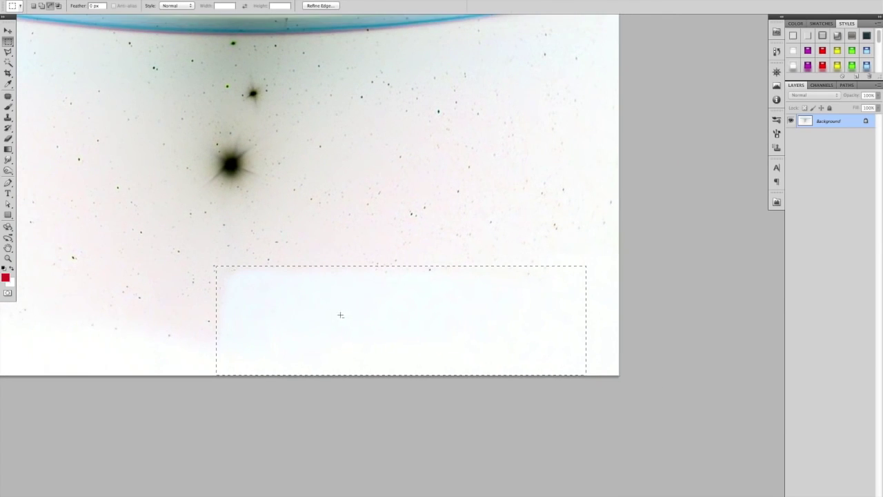
key(ctrl+minus)
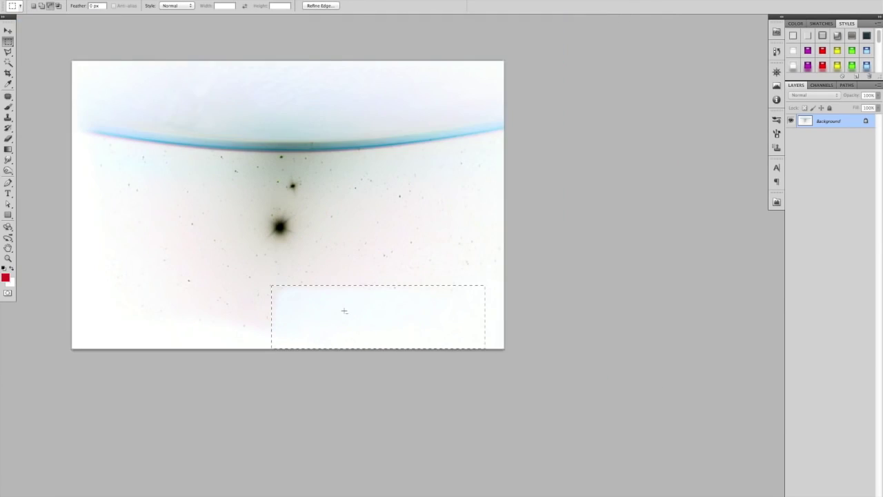
key(ctrl+d)
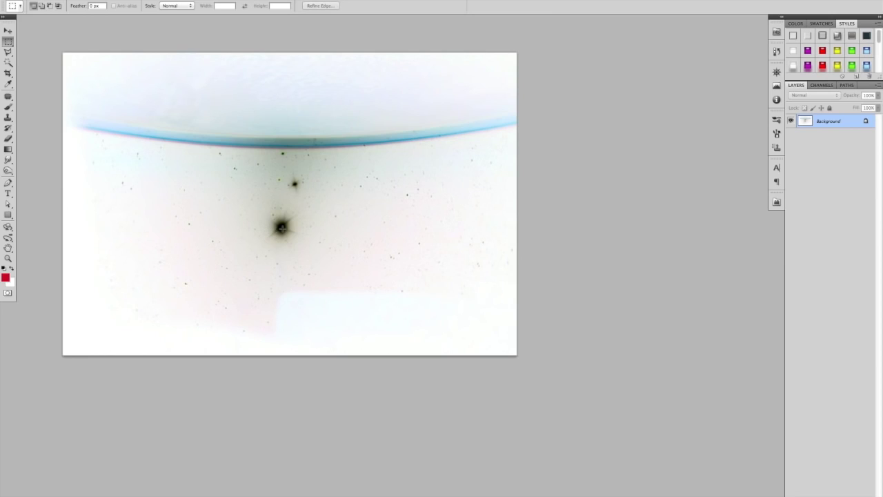
Toggle Cmd+I inversion four times, leaving the photo inverted, and zoom in on the specks.
key(ctrl+i)
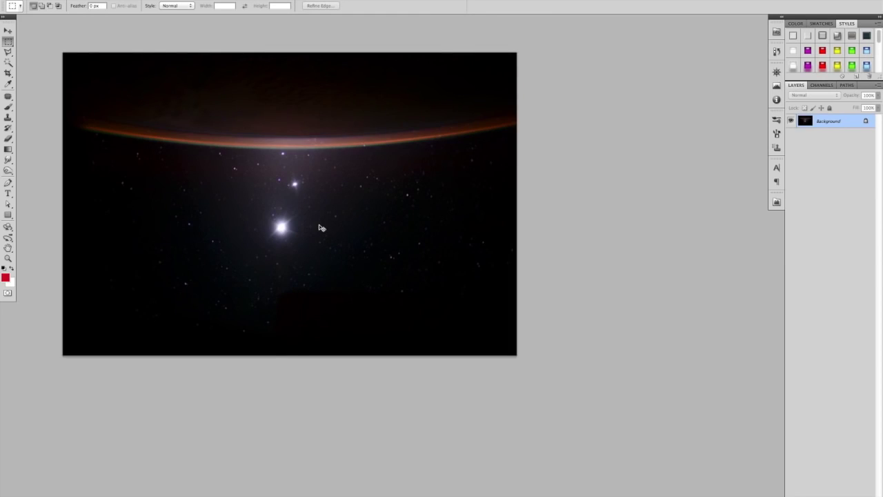
key(ctrl+i)
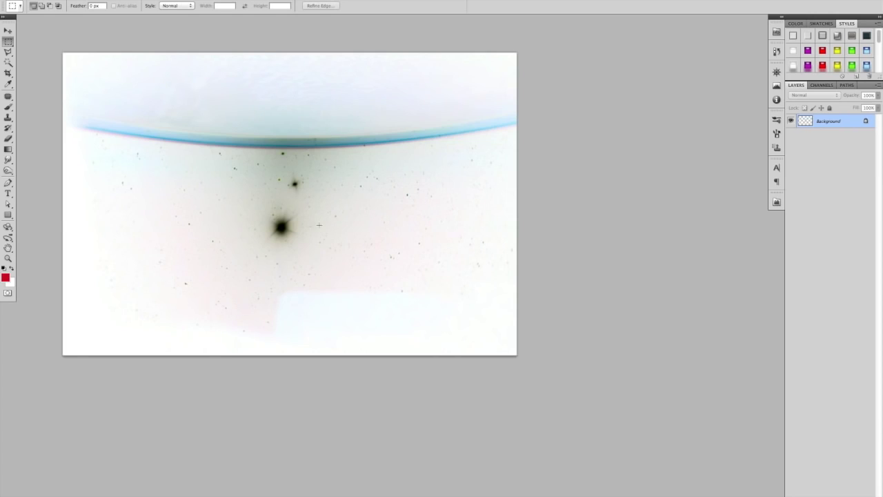
key(ctrl+i)
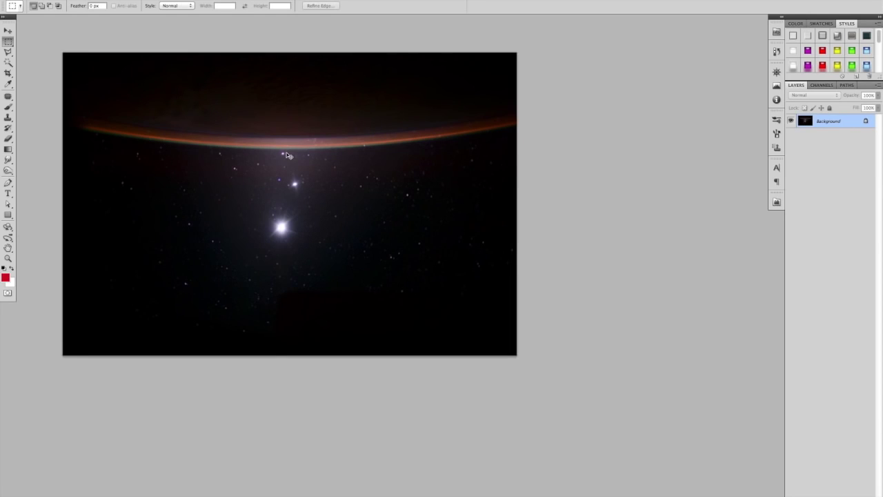
key(ctrl+i)
scroll(284, 153, up, 3)
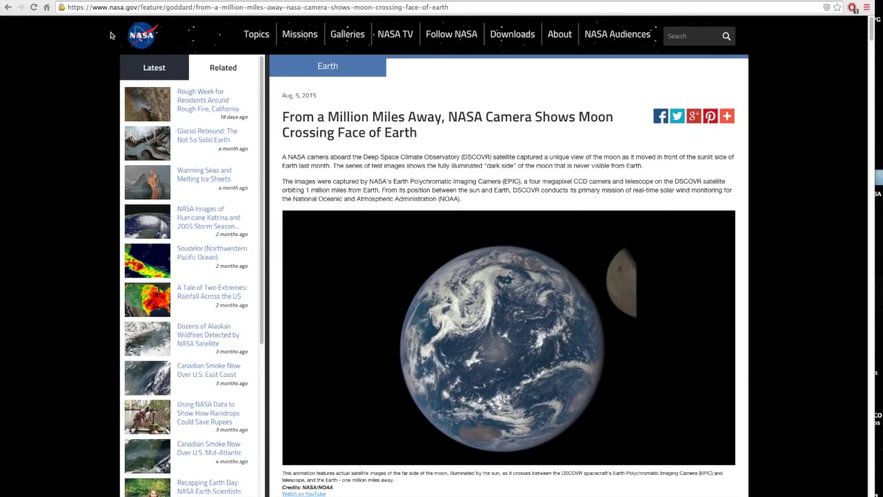
Save the DSCOVR moon-transit animation to the NASA folder as dscovrepicmoontransitfull.gif.
right_click(387, 291)
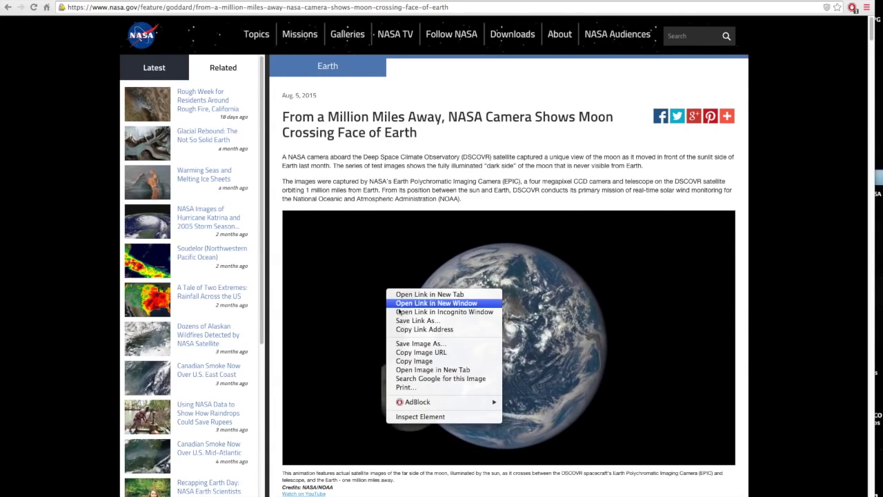
click(405, 342)
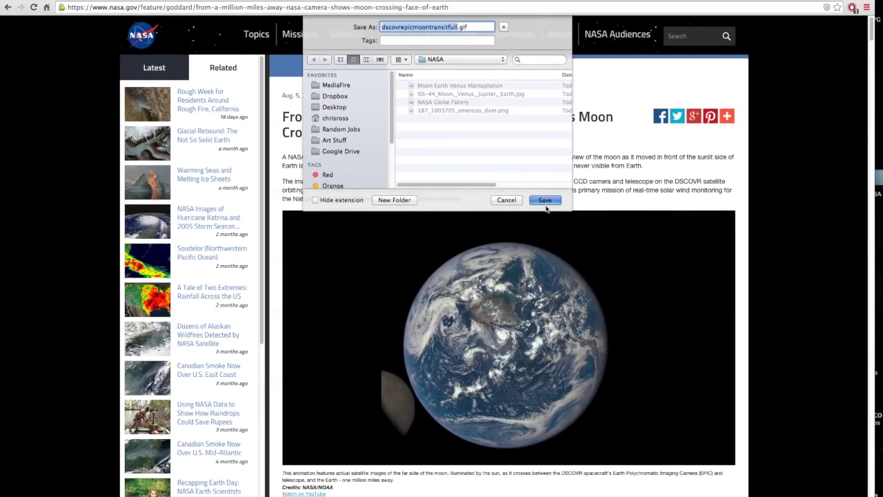
click(545, 200)
mouse_move(14, 231)
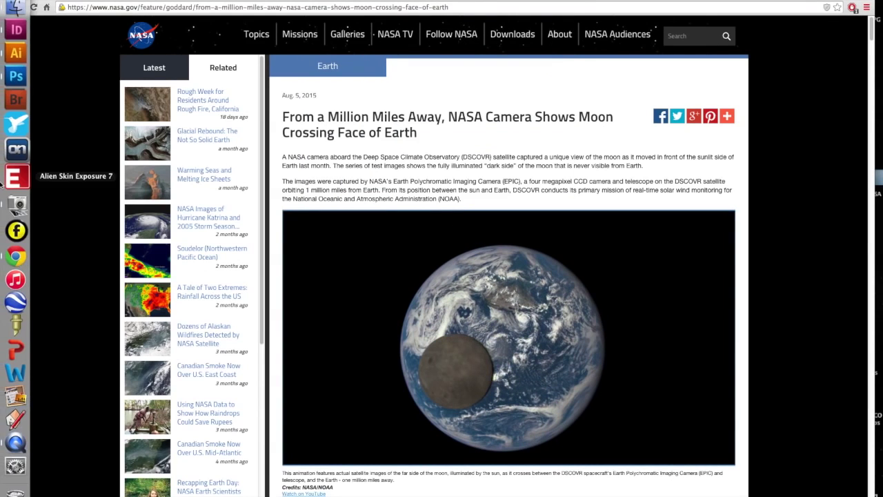
click(14, 86)
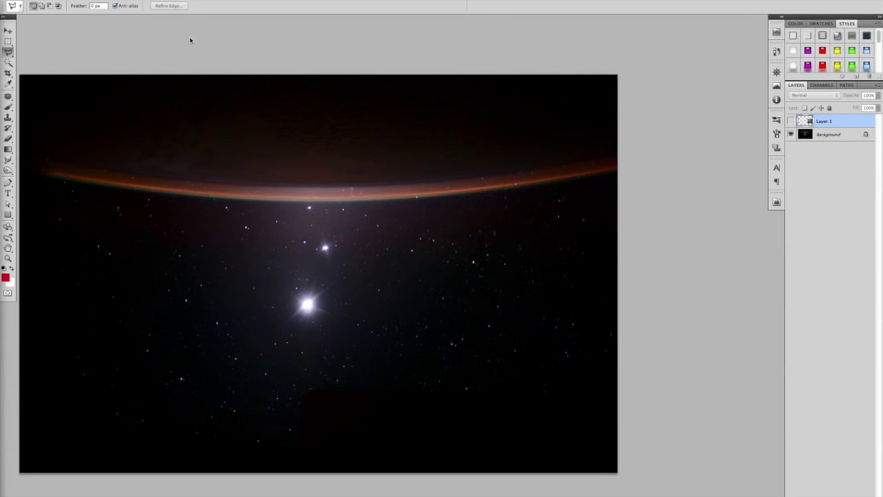
Open dscovrepicmoontransitfull.gif.
key(super+o)
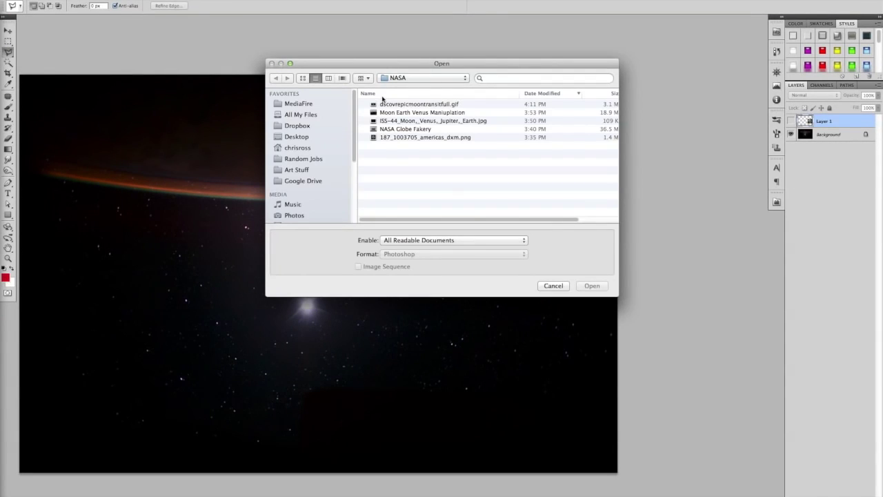
click(399, 106)
click(591, 285)
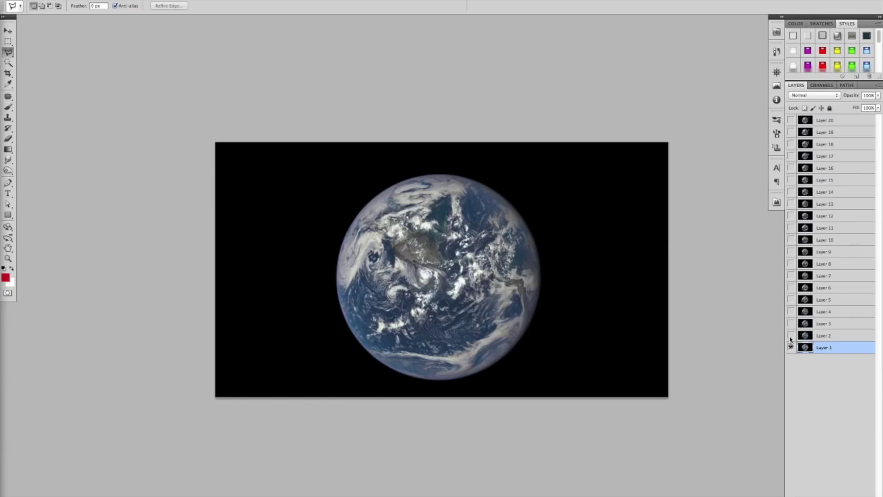
Make the Layer 2 and Layer 4 frames visible and zoom in on the moon.
scroll(442, 269, up, 5)
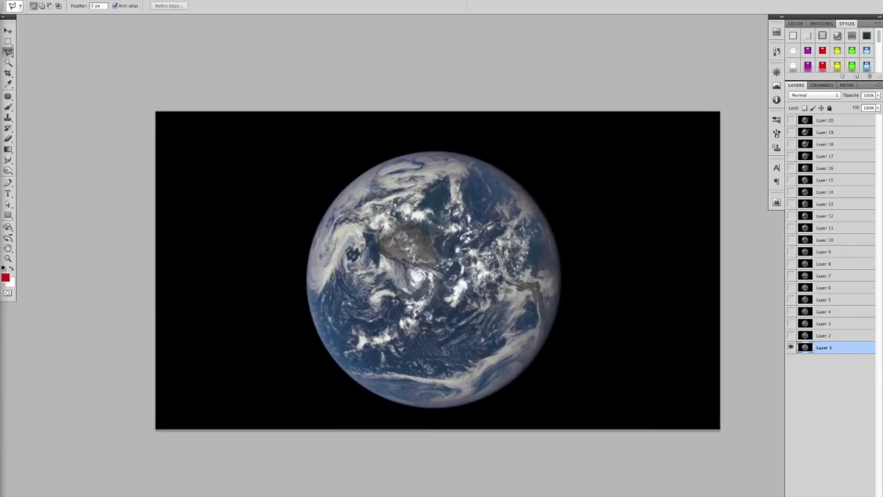
click(791, 335)
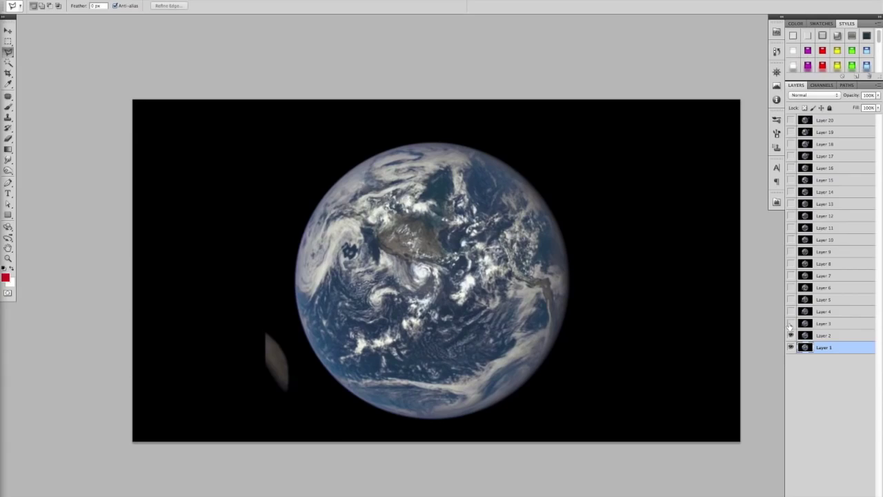
click(790, 312)
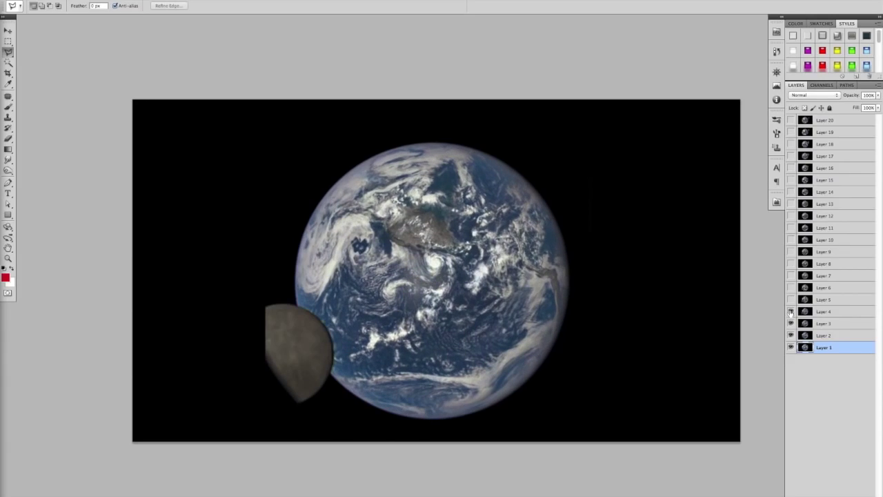
scroll(330, 329, up, 6)
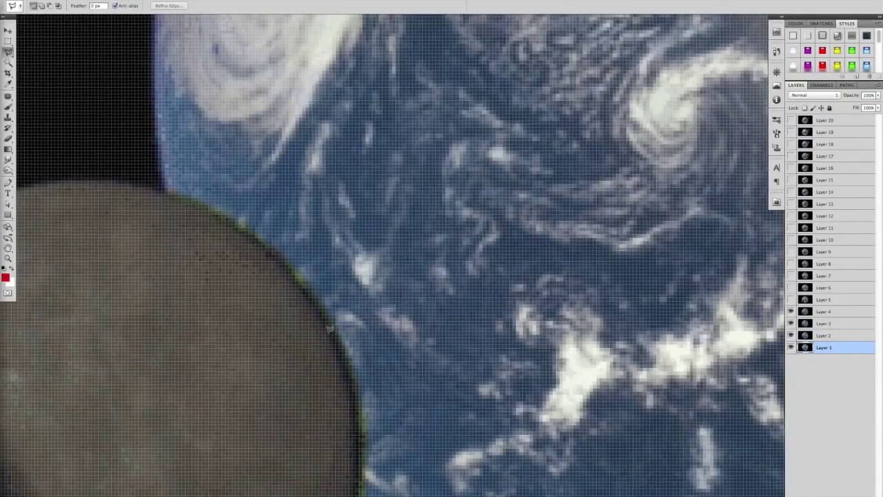
scroll(329, 329, down, 3)
scroll(330, 329, up, 3)
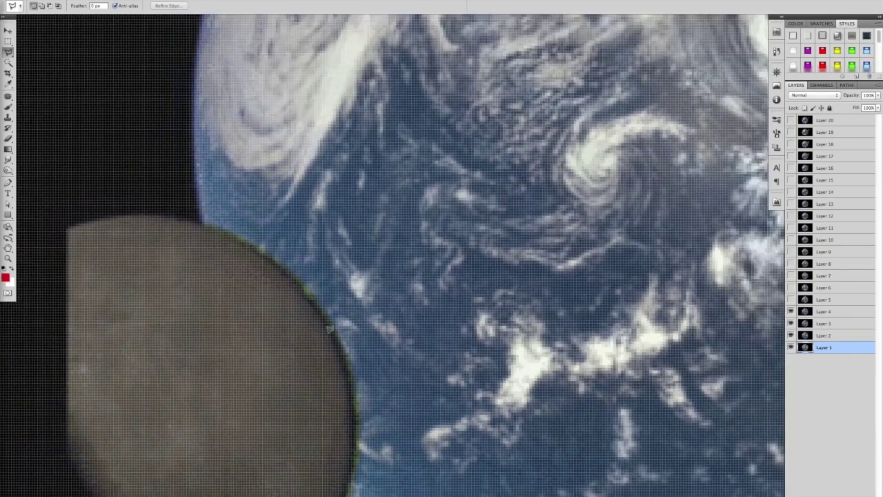
scroll(329, 327, down, 1)
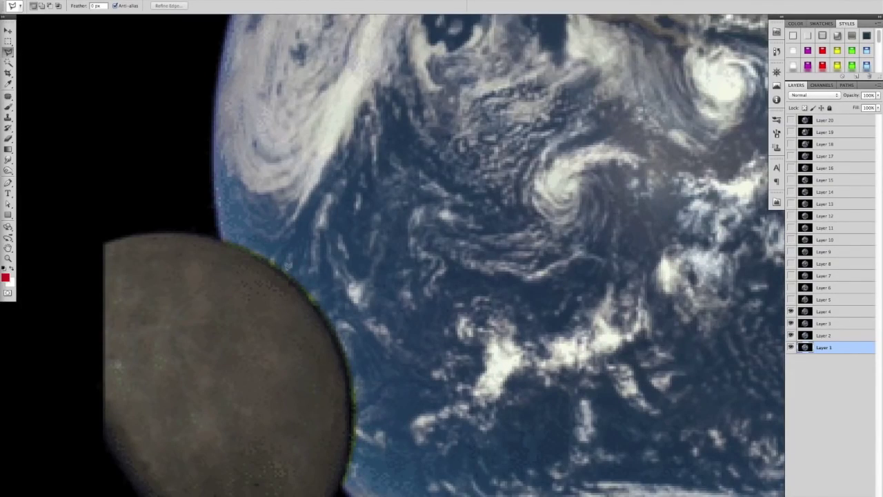
scroll(364, 383, up, 1)
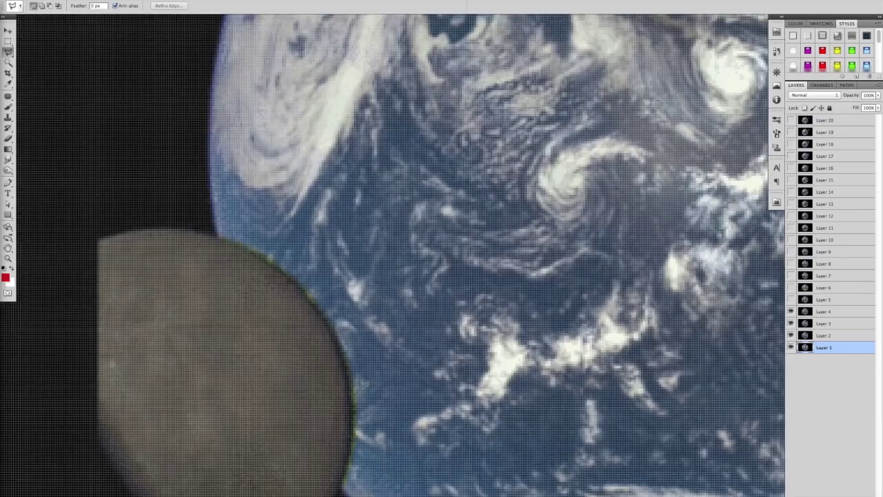
scroll(363, 381, up, 4)
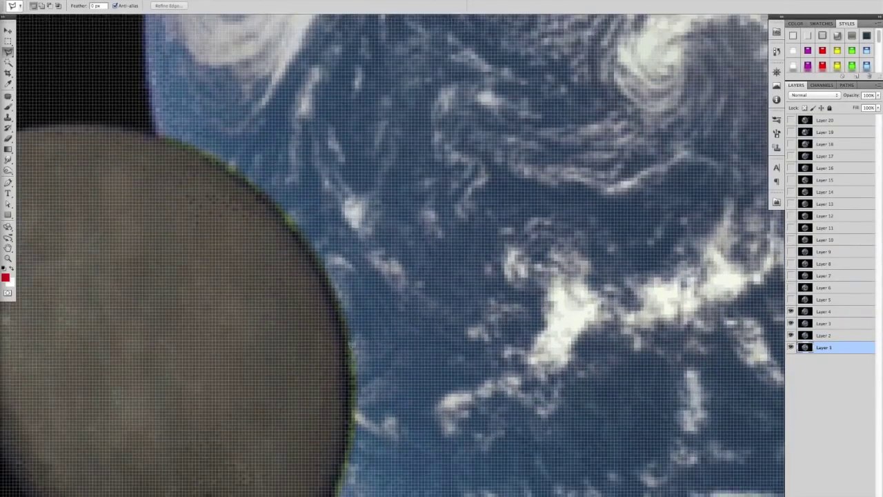
scroll(350, 343, down, 6)
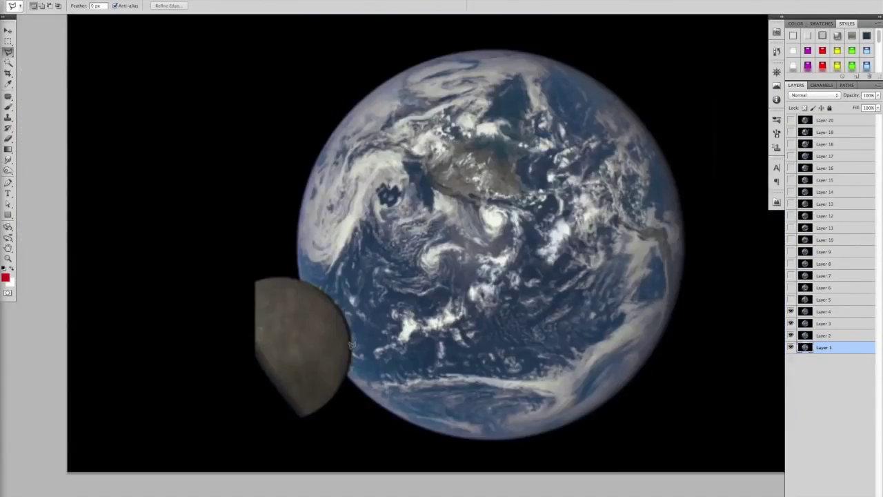
scroll(420, 321, up, 2)
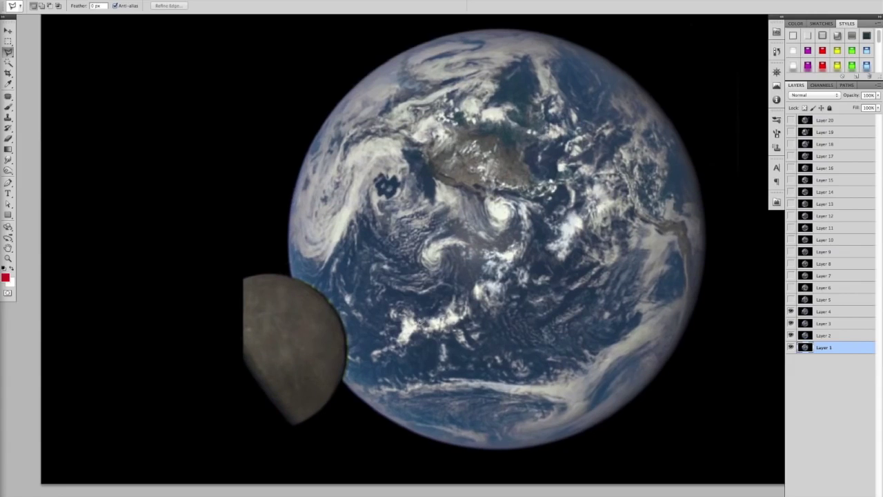
Reveal Layers 5 through 11, zoom into the moon's edge, then fit the Earth on screen.
click(791, 300)
click(790, 287)
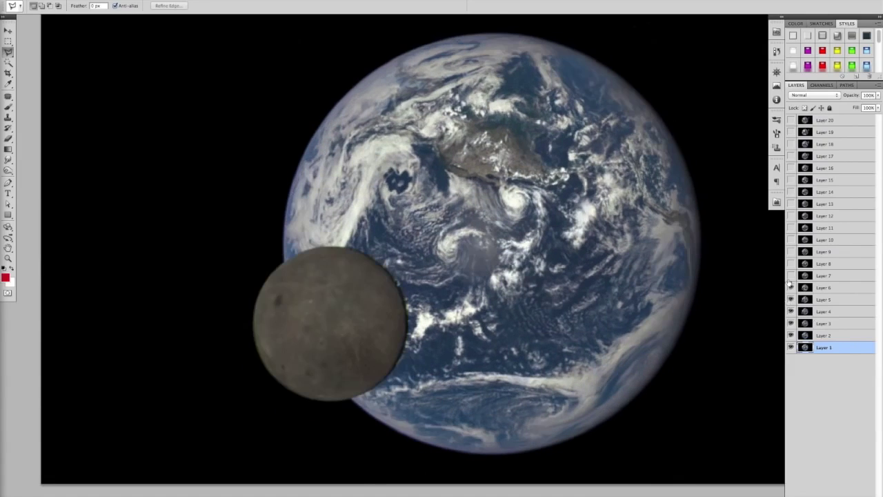
click(790, 275)
click(790, 263)
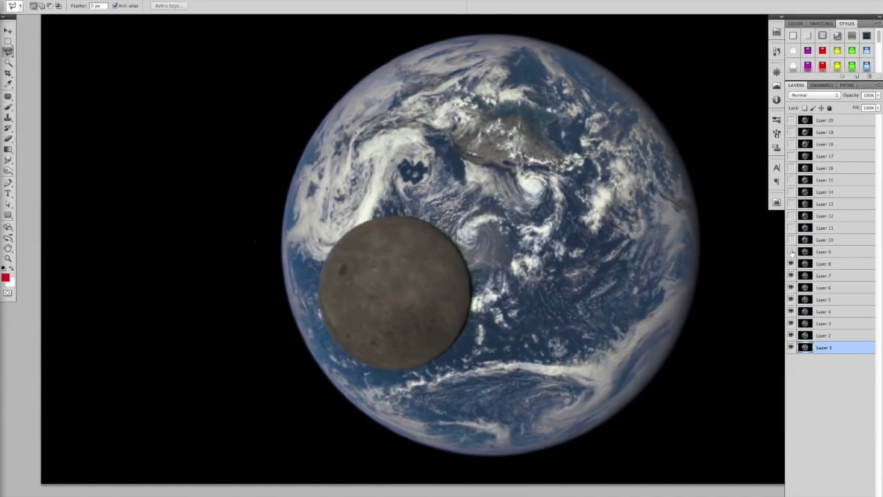
click(790, 252)
click(791, 239)
click(790, 228)
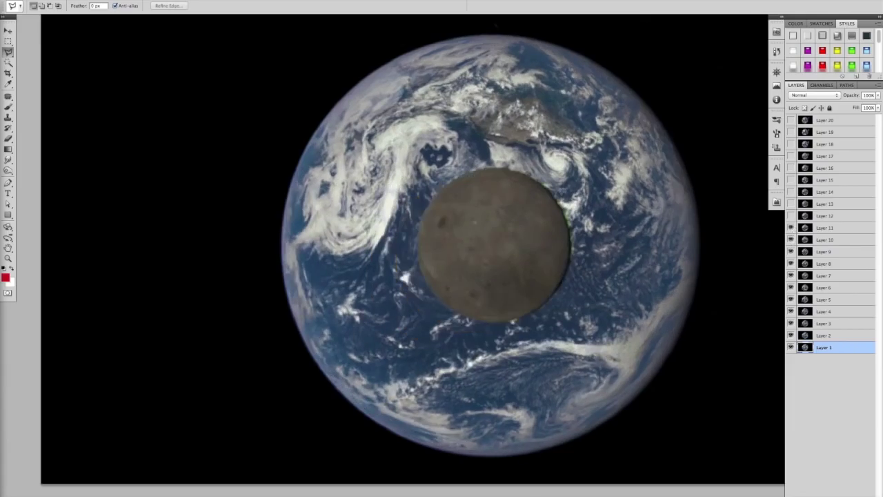
scroll(563, 194, up, 3)
scroll(576, 217, up, 1)
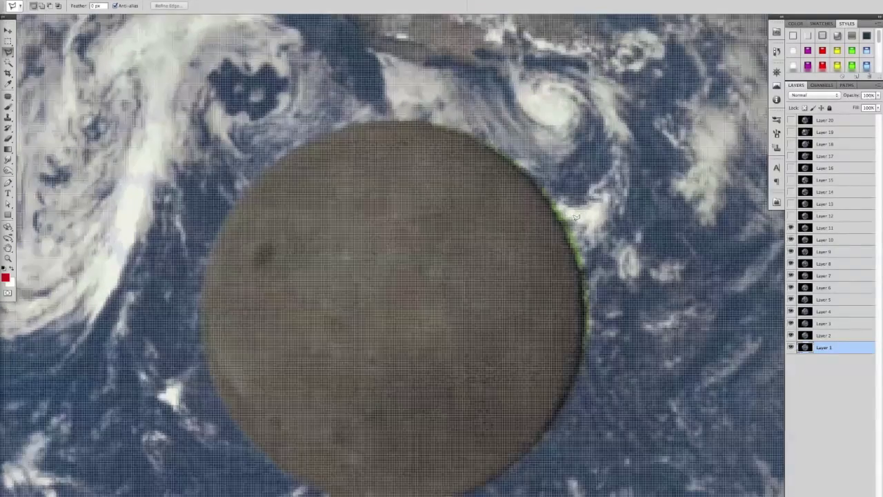
scroll(576, 218, up, 4)
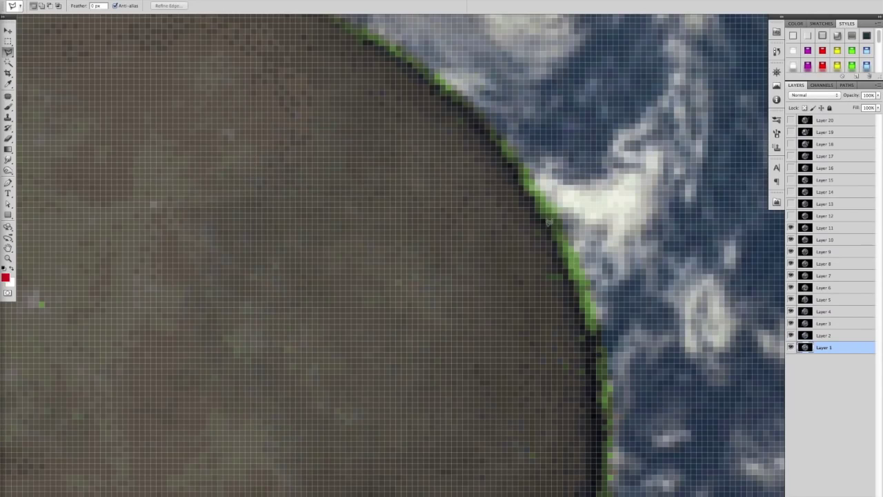
scroll(545, 227, down, 5)
key(ctrl+0)
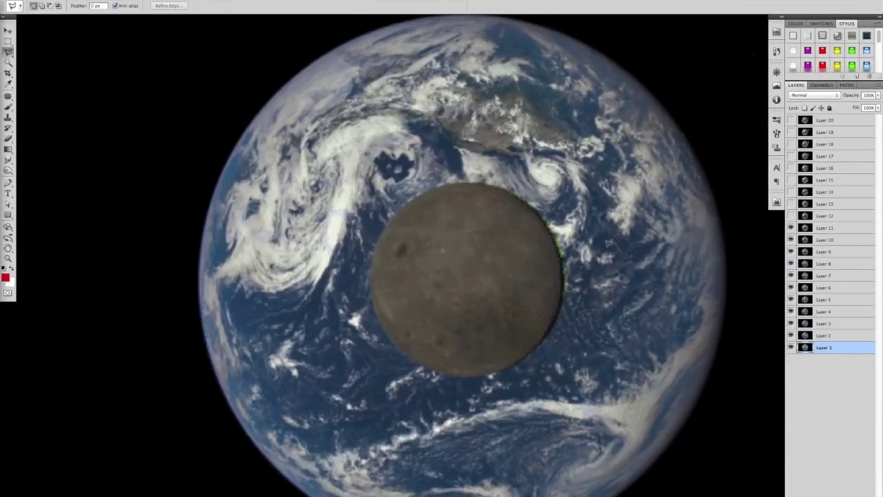
Reveal Layers 12 through 19 one by one, panning to follow the moon.
click(791, 216)
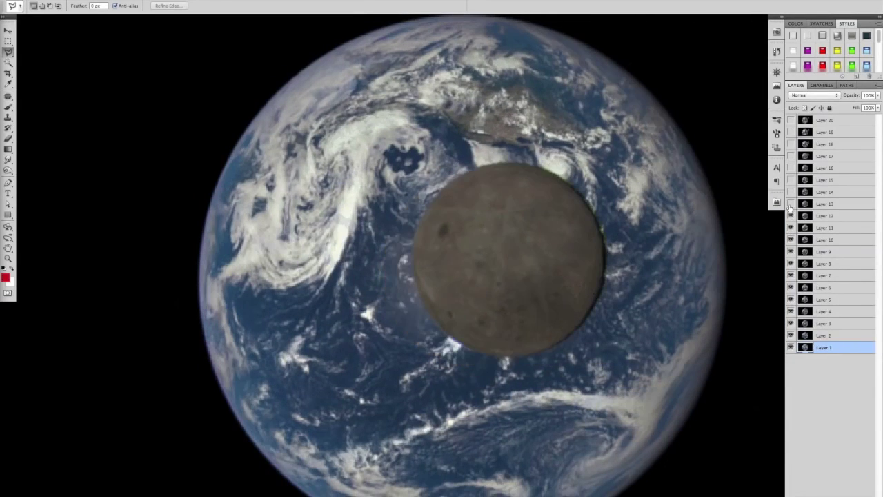
click(791, 204)
click(791, 192)
click(790, 180)
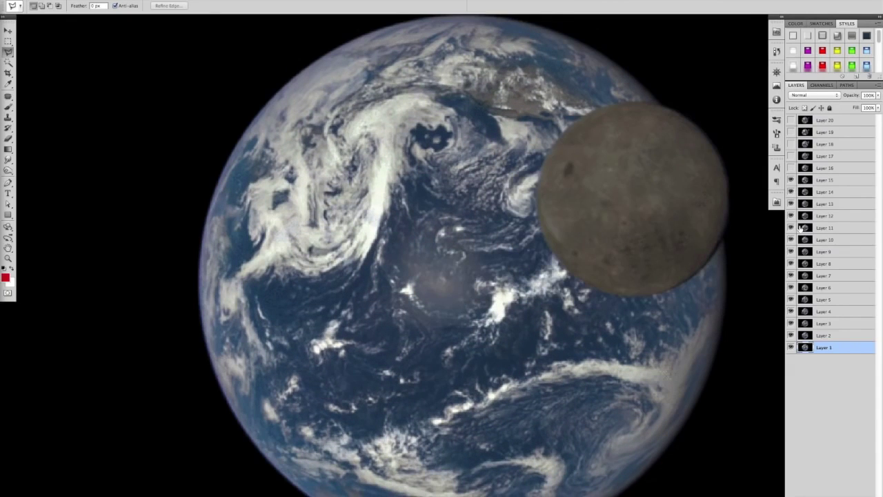
click(791, 167)
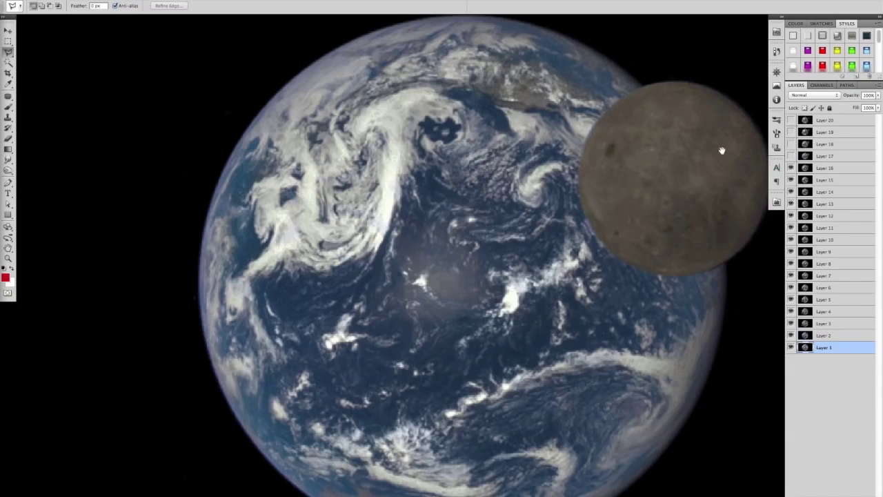
drag(723, 148, 607, 179)
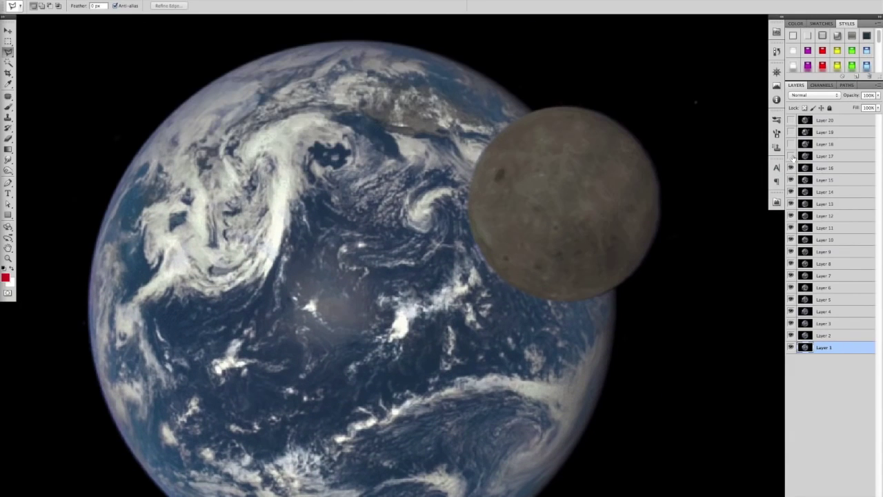
click(791, 156)
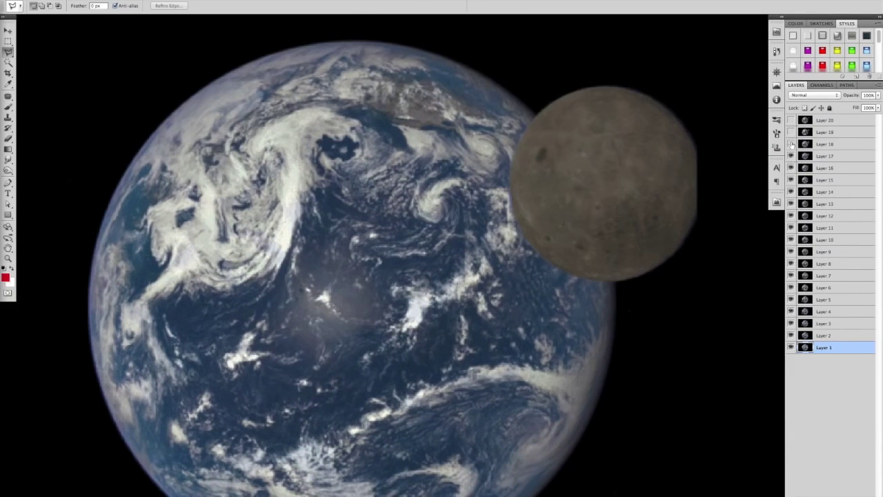
click(790, 144)
click(790, 132)
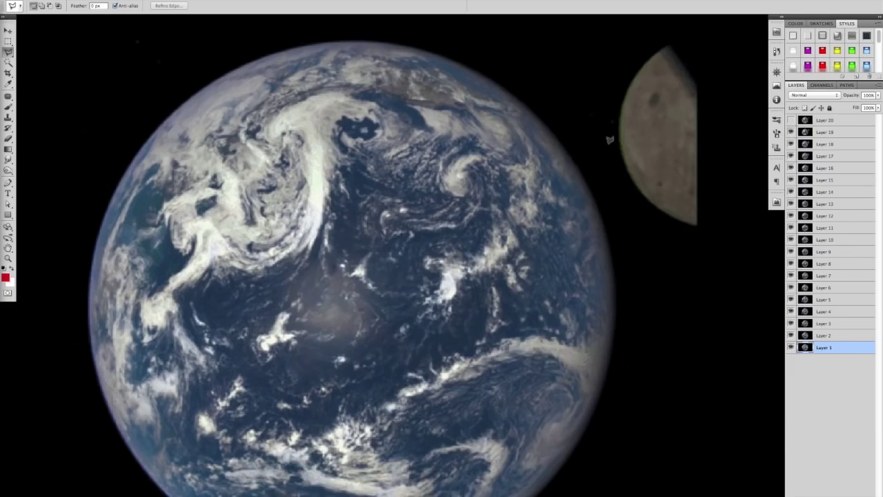
scroll(633, 141, up, 2)
scroll(635, 141, up, 1)
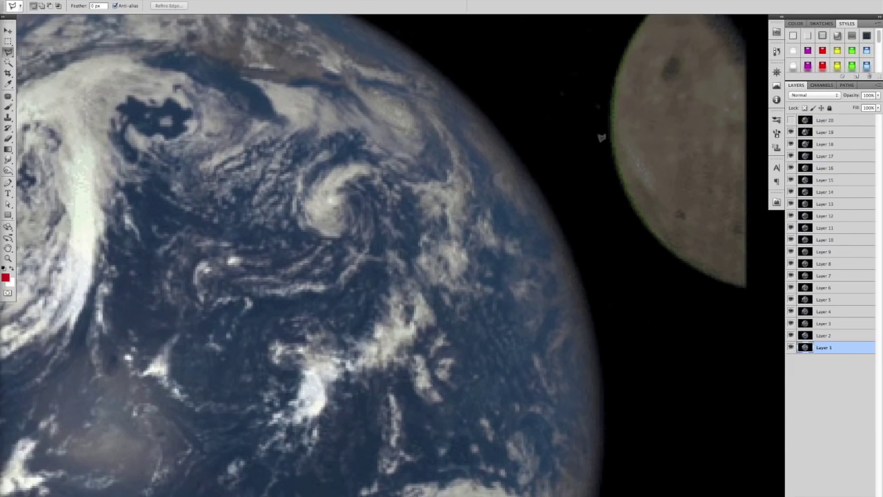
Show Layer 20, then hide Layers 20 to 17 so Layer 16 is on top.
click(790, 120)
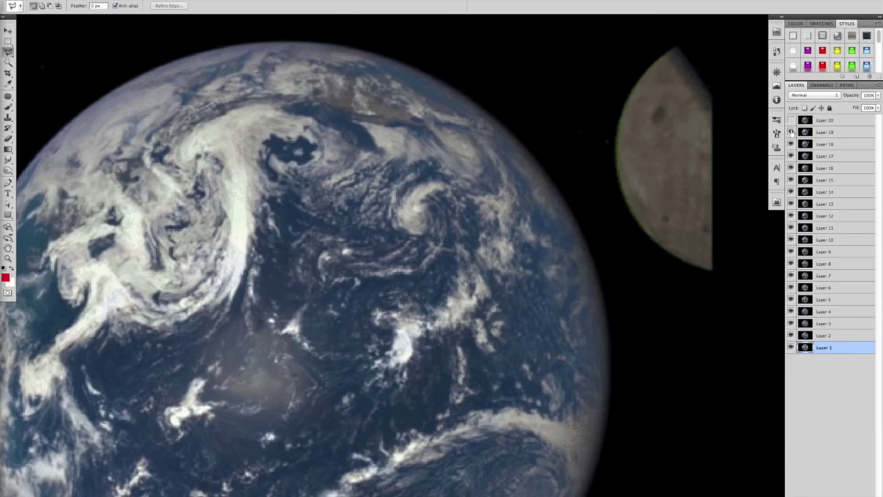
click(790, 120)
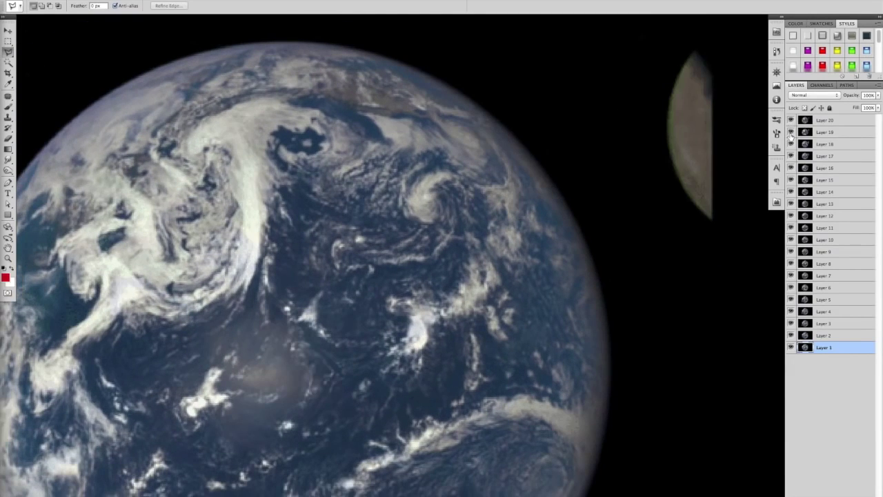
drag(791, 132, 790, 164)
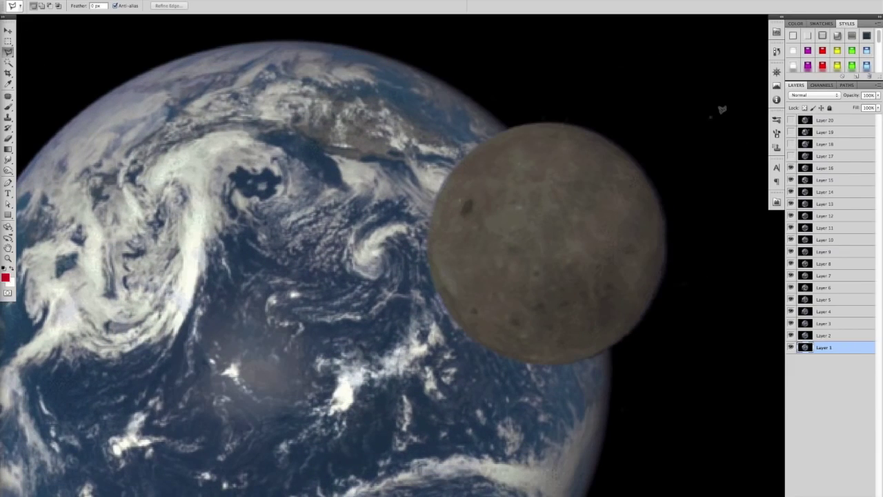
Zoom into the moon's edge to the pixel grid and back out.
scroll(721, 109, up, 10)
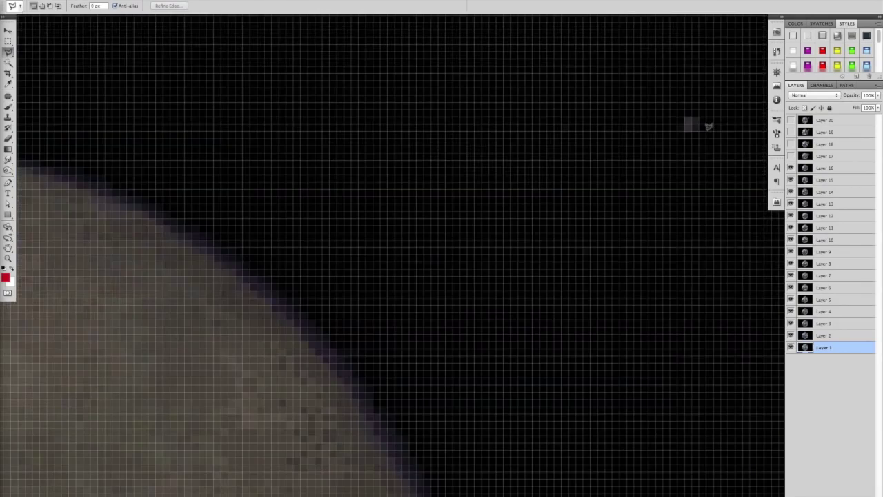
scroll(708, 126, up, 5)
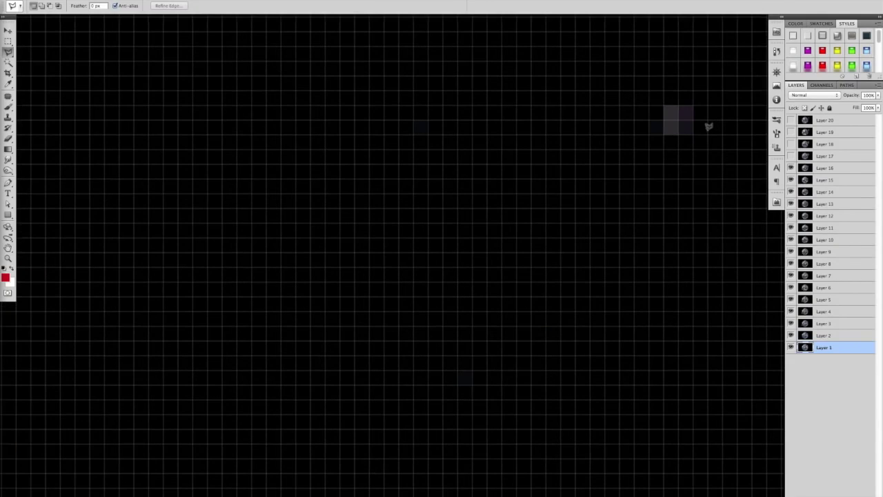
scroll(709, 127, down, 15)
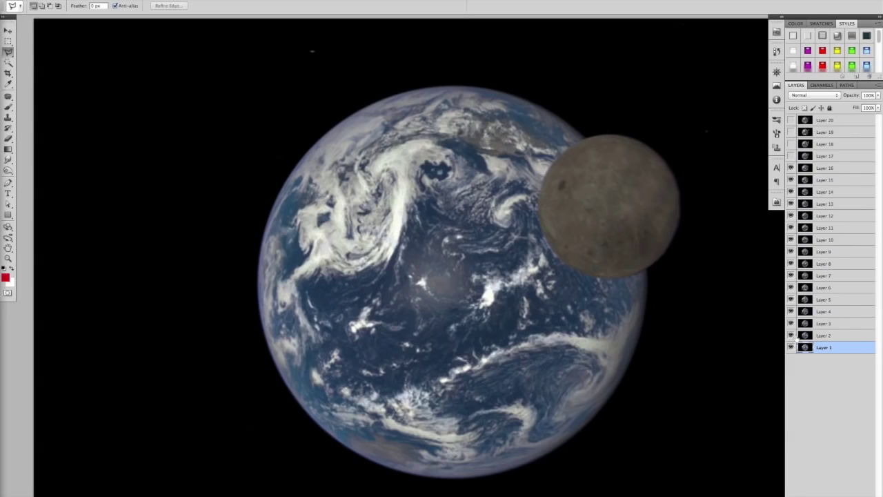
Select Layer 6 and solo its visibility, hiding all other layers.
click(841, 314)
click(844, 287)
click(791, 288)
click(791, 288)
alt+click(791, 287)
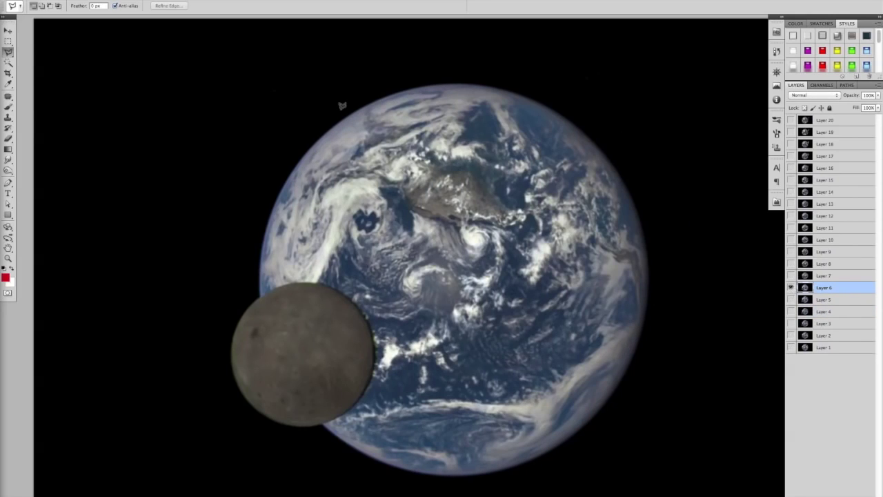
Draw a rectangular marquee around the Earth and moon, then close the GIF with Don't Save.
click(8, 42)
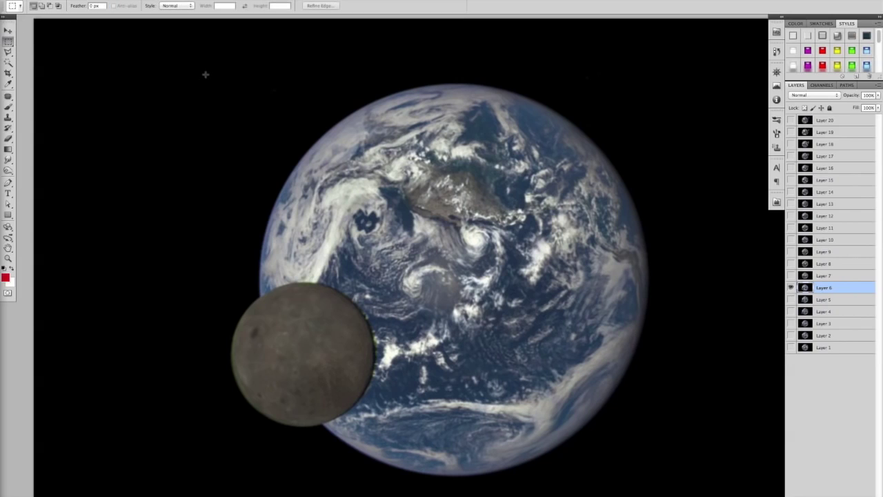
drag(208, 69, 677, 492)
key(super+w)
click(416, 160)
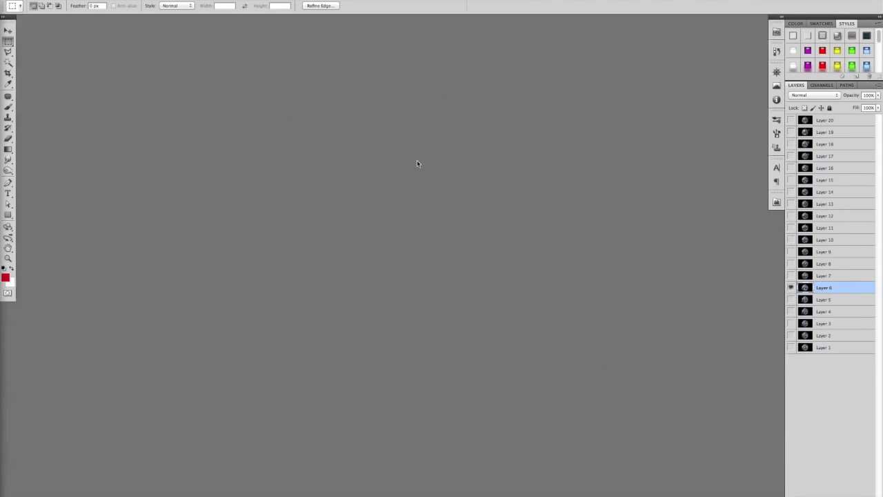
Paste the Earth-and-moon frame as Layer 2 and nudge it slightly right and down.
key(super+v)
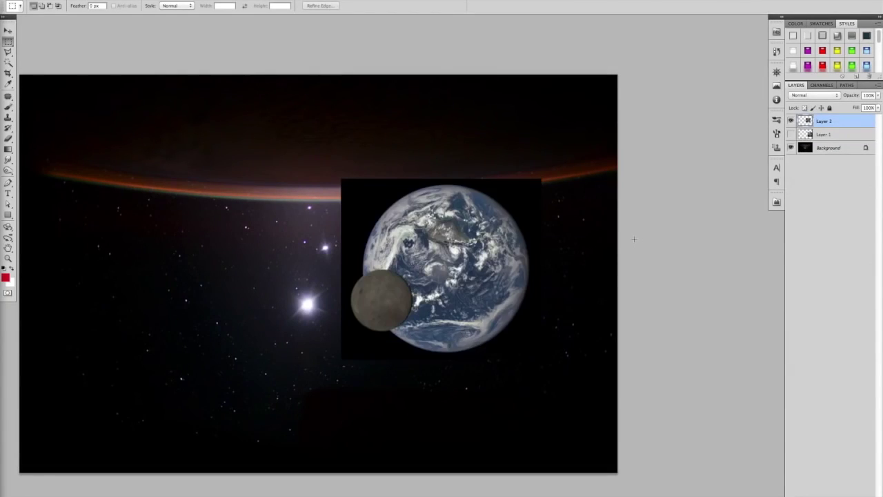
click(8, 30)
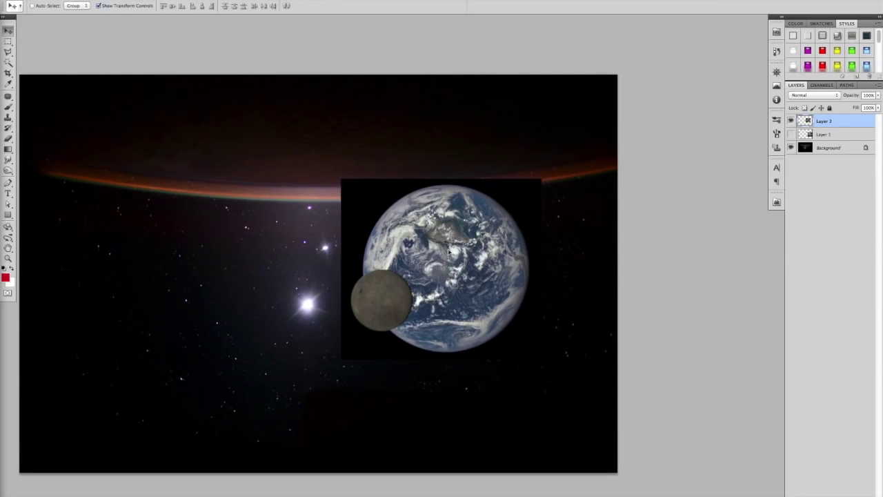
drag(444, 253, 542, 252)
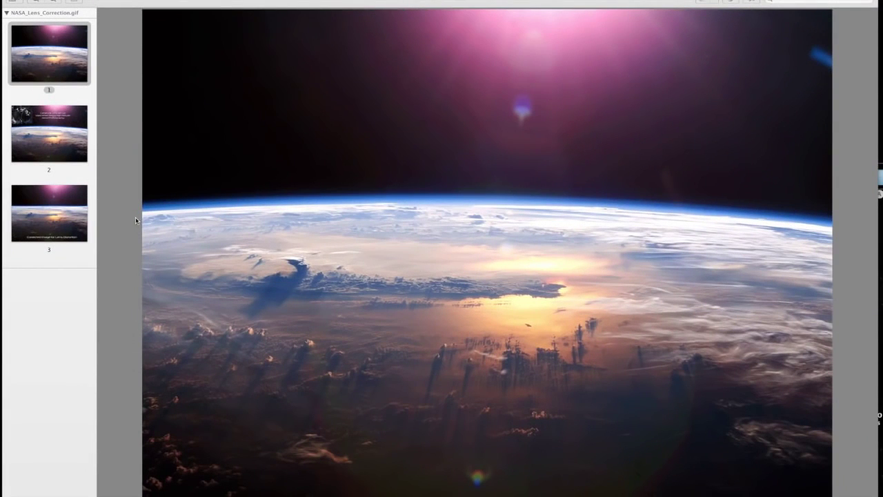
click(69, 136)
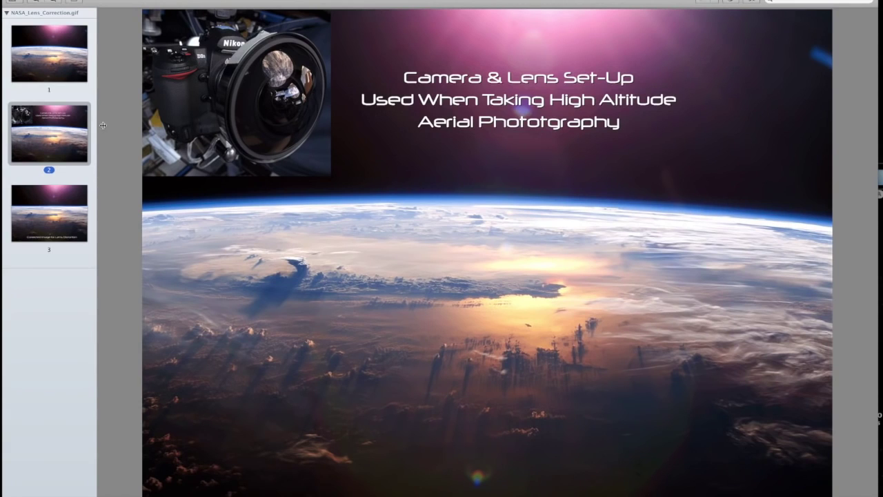
click(74, 200)
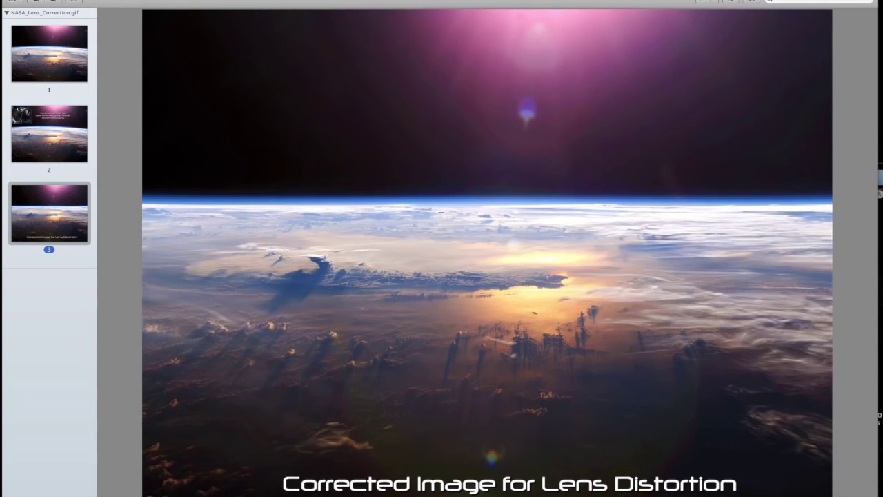
click(51, 54)
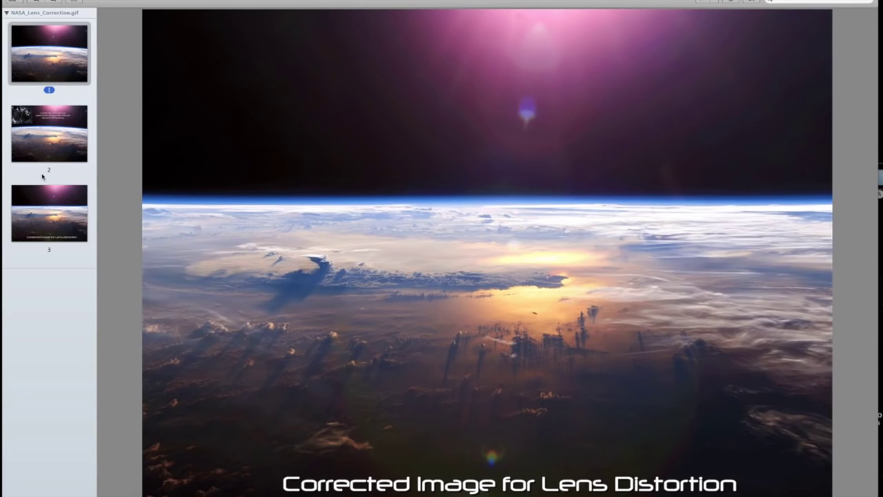